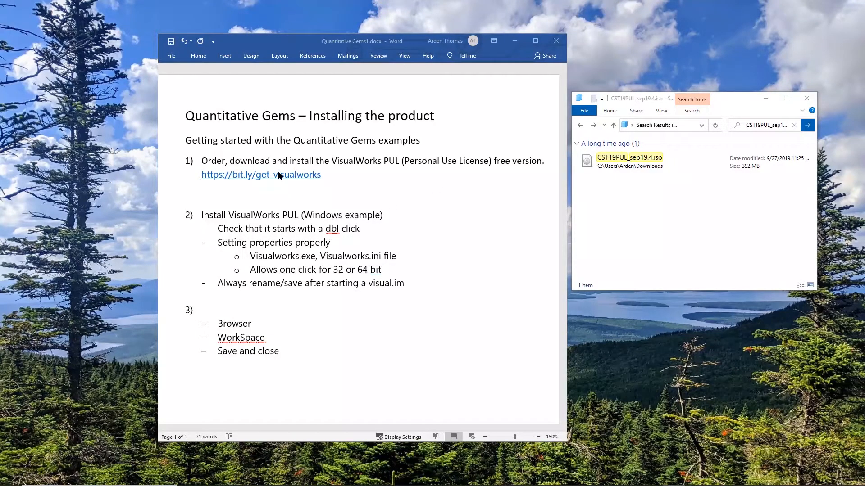
# - Bring the browser into view and open the Try It page from the Cincom Smalltalk home page
pyautogui.moveTo(864, 118); pyautogui.dragTo(703, 23)
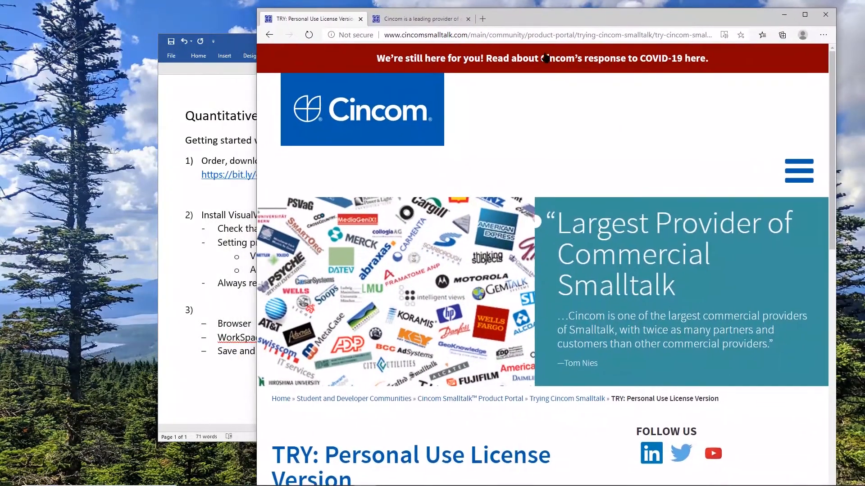
pyautogui.click(418, 20)
pyautogui.scroll(-7, 436, 392)
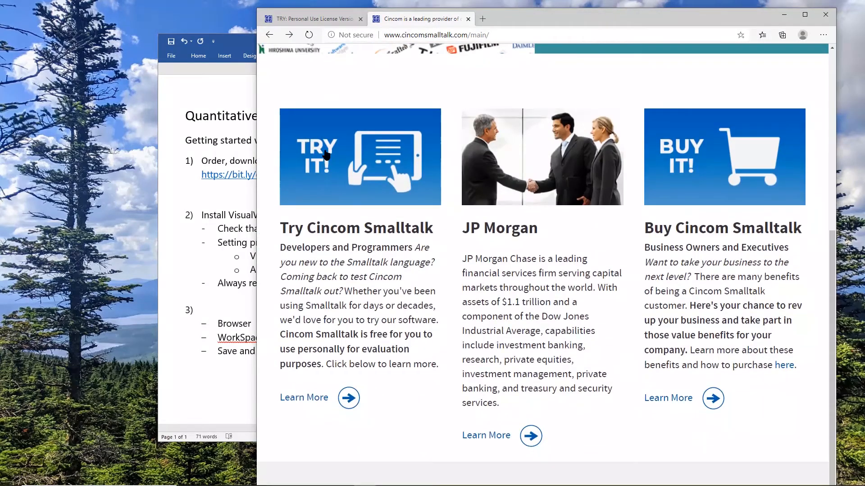
pyautogui.click(326, 156)
# - Review the Personal Use License page and its request form fields, and move the browser window out of view
pyautogui.scroll(-20, 512, 216)
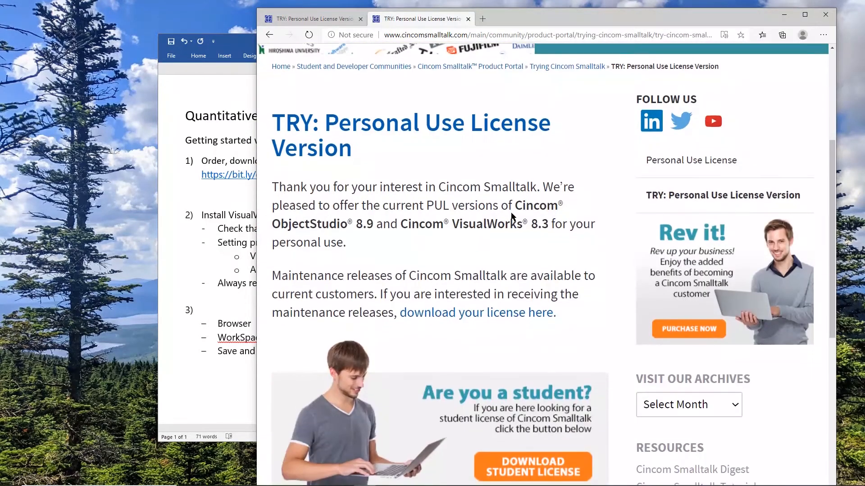
pyautogui.scroll(-12, 512, 219)
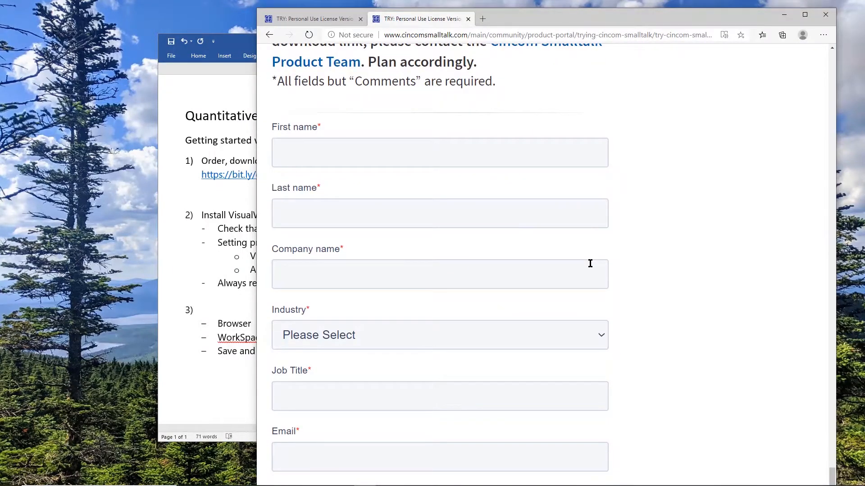
pyautogui.scroll(-9, 590, 263)
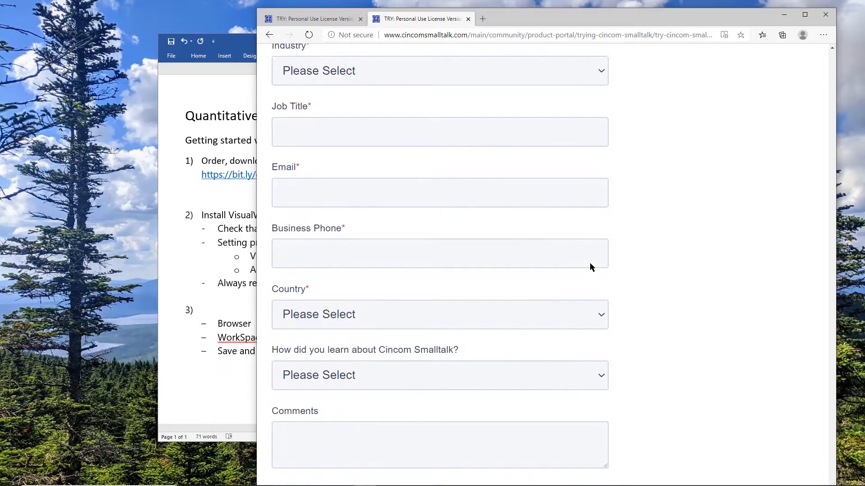
pyautogui.scroll(20, 590, 266)
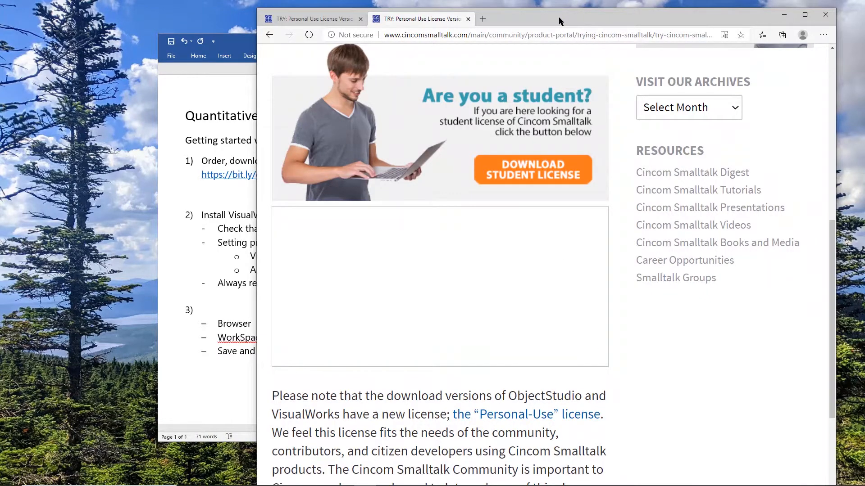
pyautogui.moveTo(559, 21); pyautogui.dragTo(864, 88)
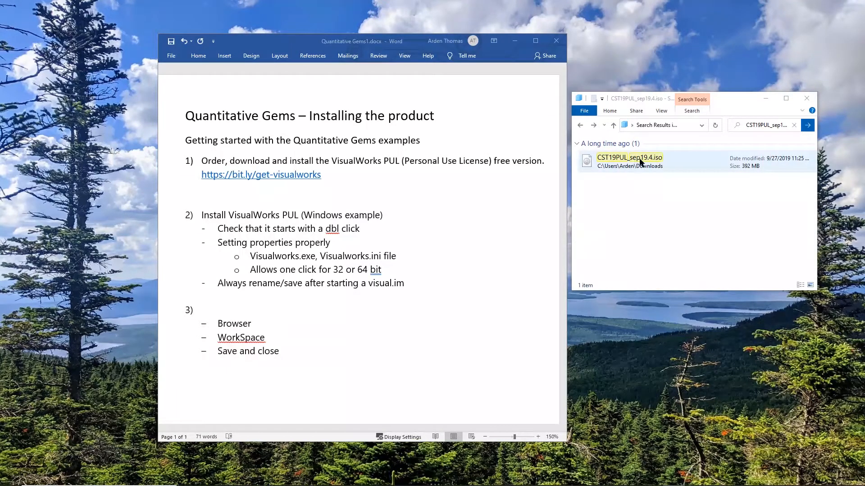
# - Mount CST19PUL_sep19.4.iso and run installWin.bat from the mounted drive
pyautogui.doubleClick(617, 161)
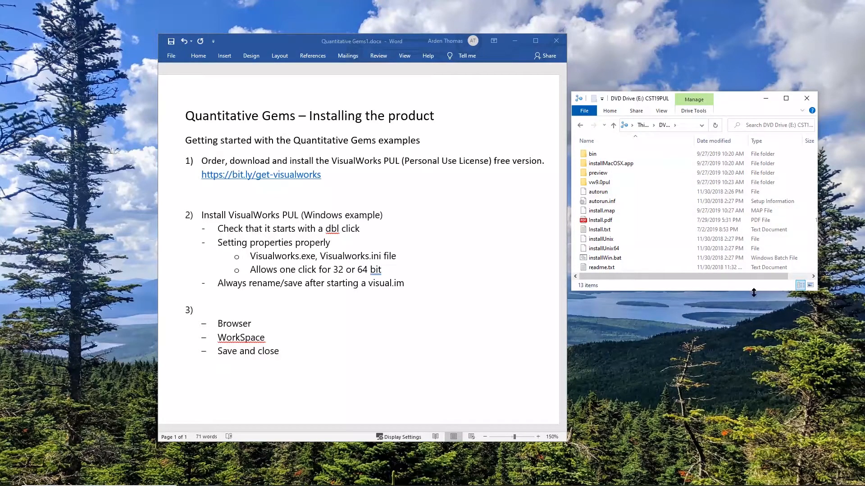
pyautogui.moveTo(753, 291); pyautogui.dragTo(753, 328)
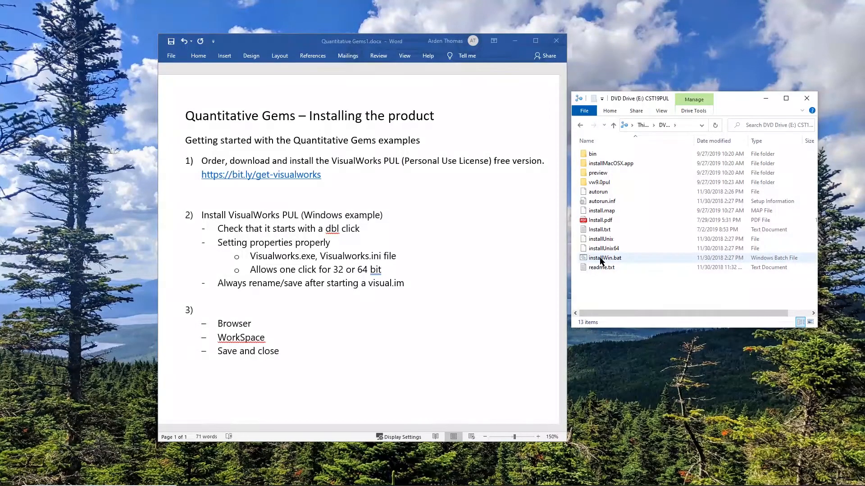
pyautogui.doubleClick(601, 258)
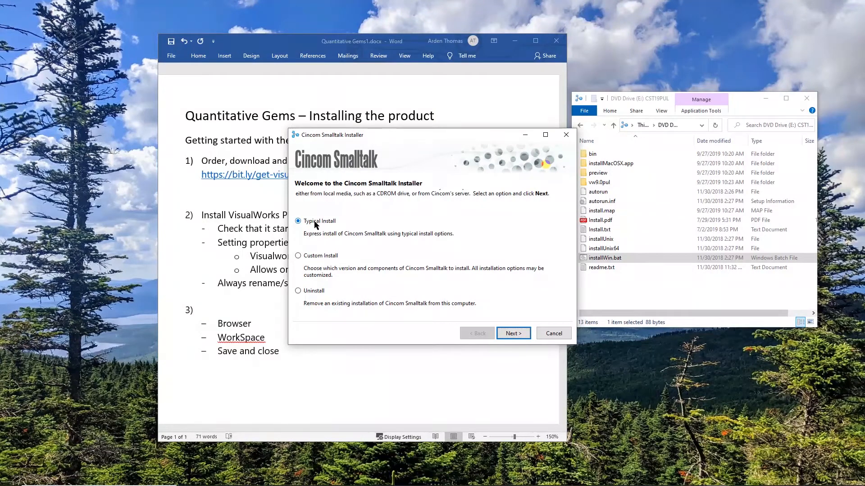
# - Proceed with the Typical Install past the options summary, accept the license agreement and start the installation
pyautogui.click(513, 334)
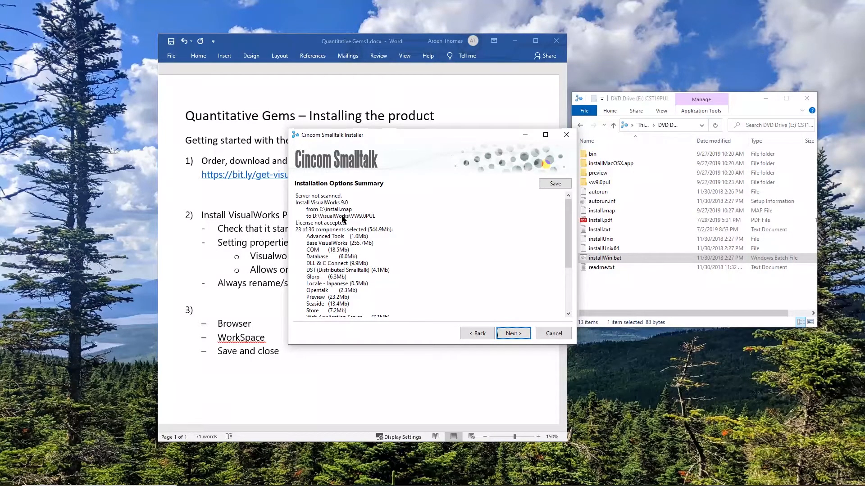
pyautogui.click(472, 333)
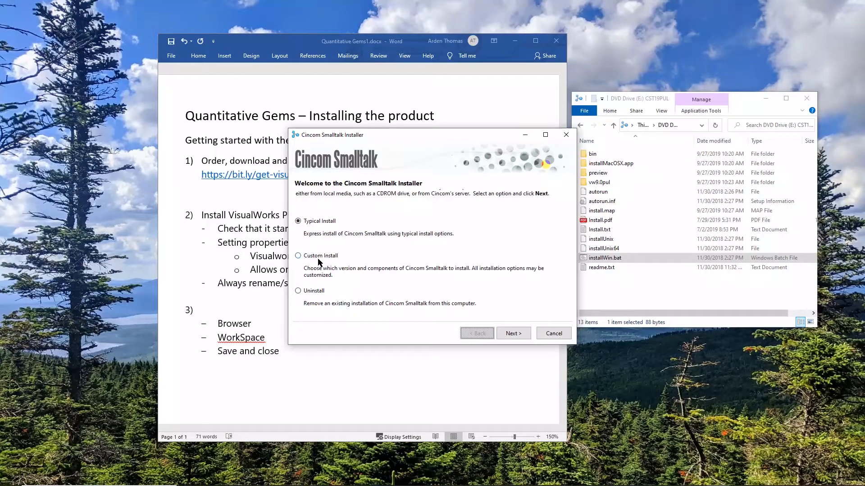
pyautogui.click(507, 335)
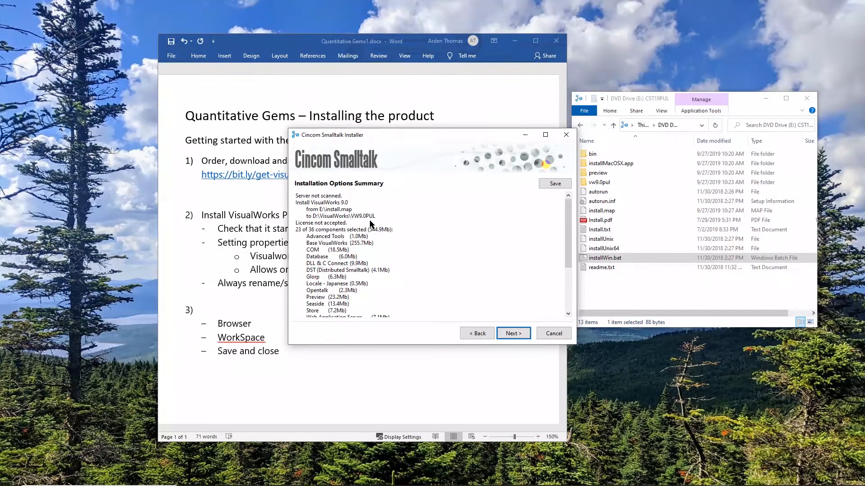
pyautogui.click(512, 334)
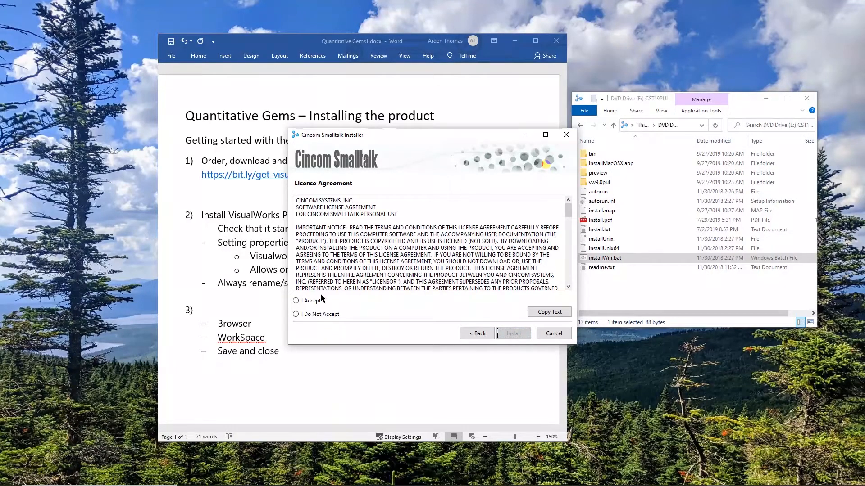
pyautogui.click(309, 305)
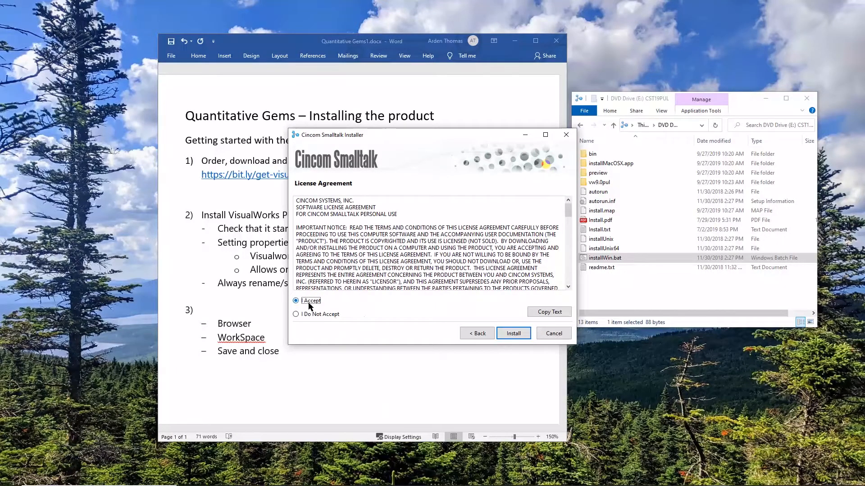
pyautogui.click(518, 333)
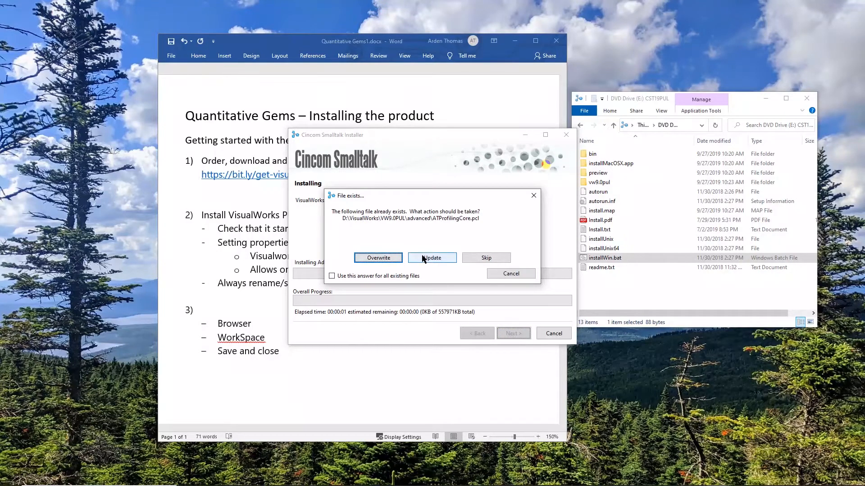
# - Apply the Update answer to all existing files and exit the installer once the installation completes
pyautogui.click(378, 276)
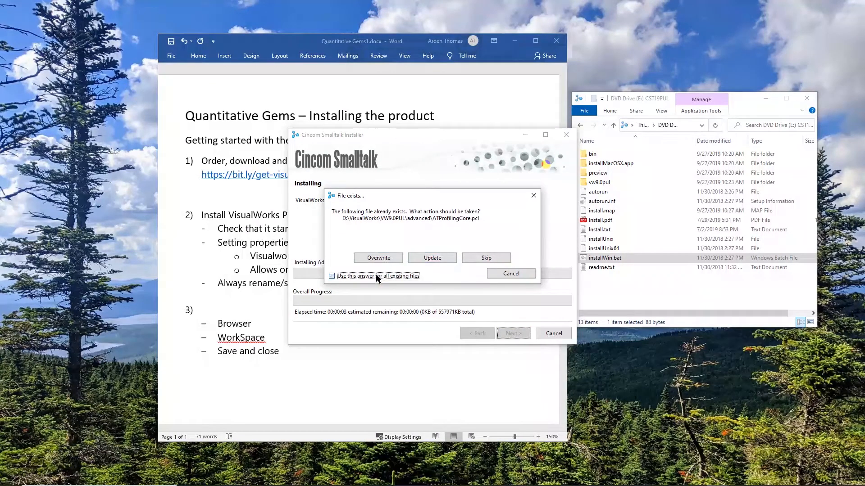
pyautogui.click(439, 258)
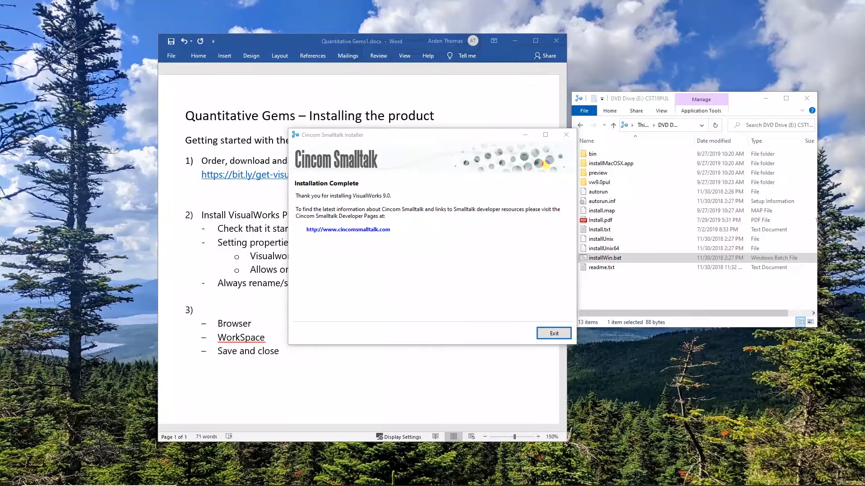
pyautogui.click(554, 334)
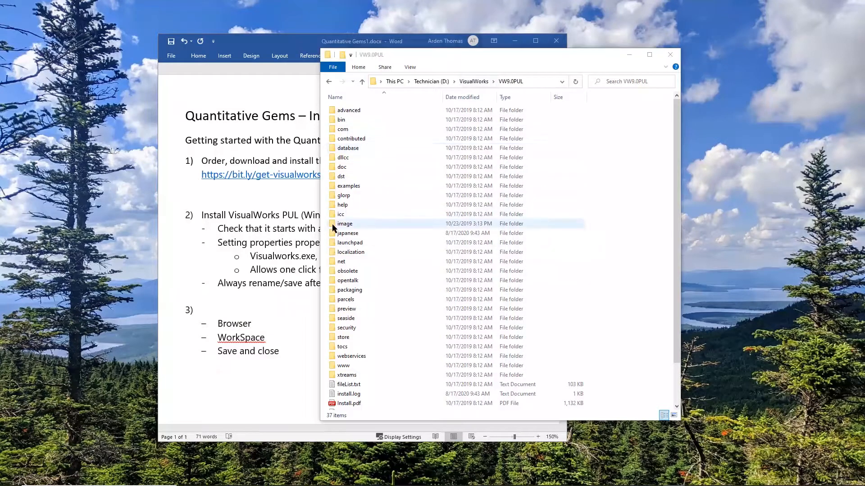
# - Test-launch visualnc.im from the VW9.0PUL image folder and exit VisualWorks without saving the image
pyautogui.doubleClick(344, 224)
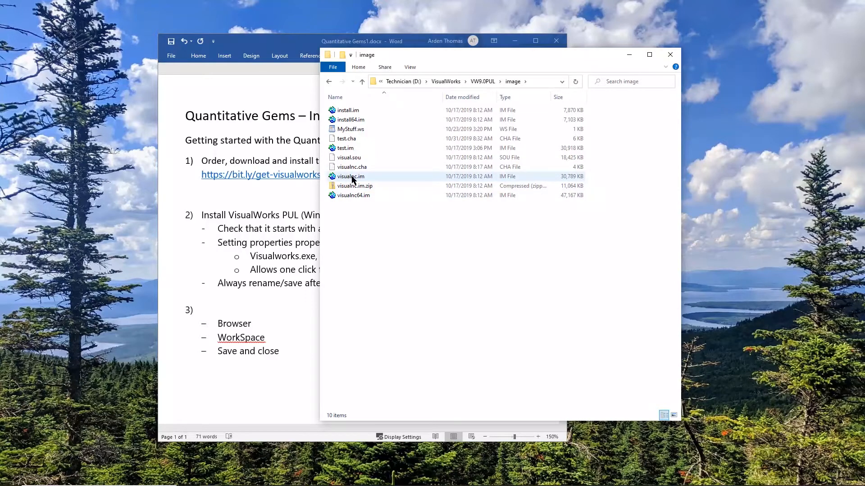
pyautogui.doubleClick(351, 176)
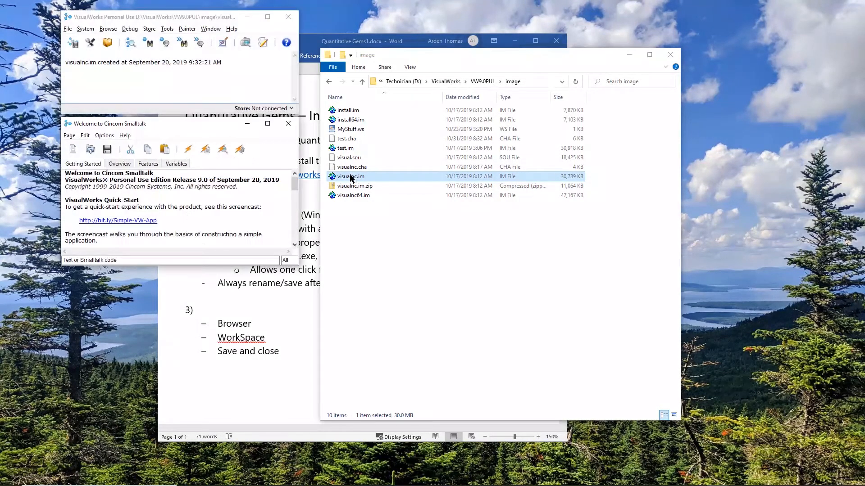
pyautogui.click(67, 29)
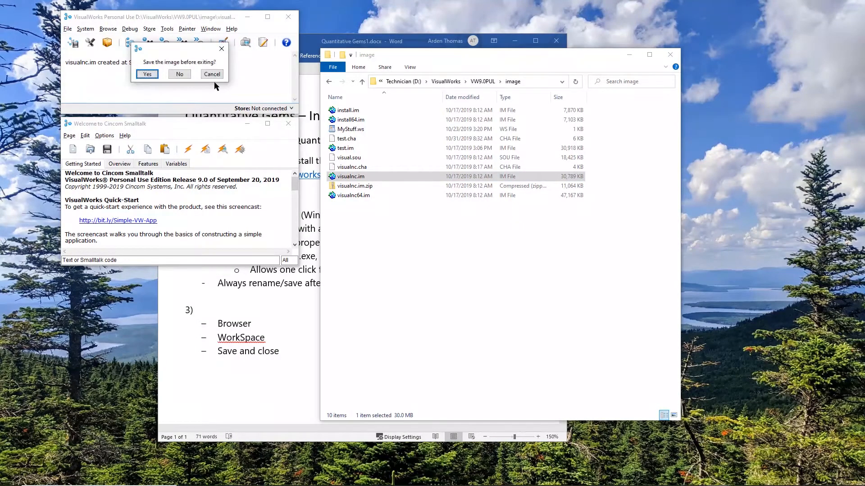
pyautogui.click(180, 73)
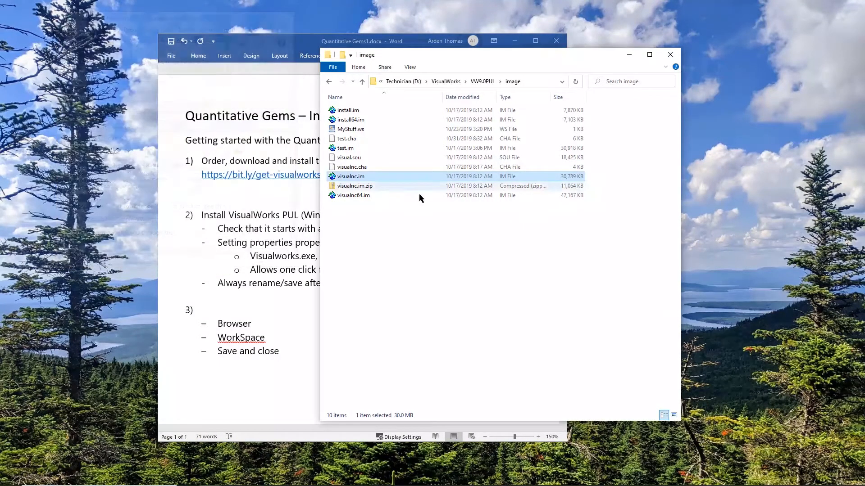
# - Open the properties of visualnc.im and examine which program it opens with
pyautogui.rightClick(350, 175)
pyautogui.click(377, 382)
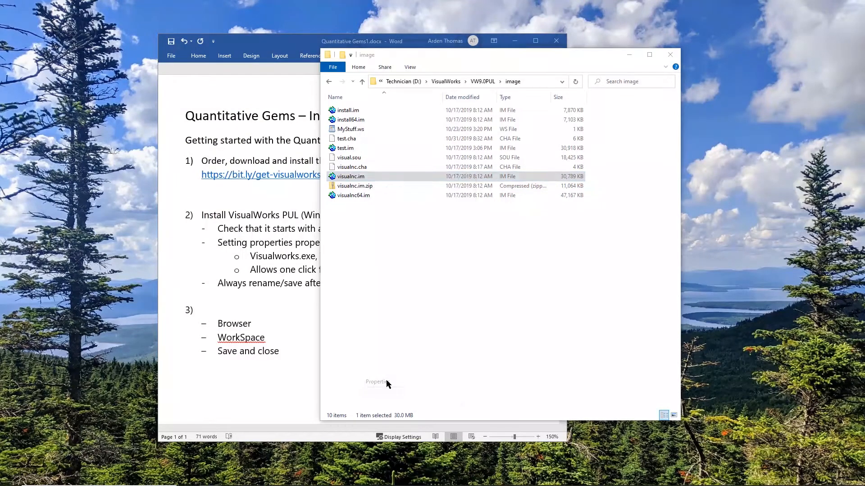
pyautogui.moveTo(422, 181); pyautogui.dragTo(168, 165)
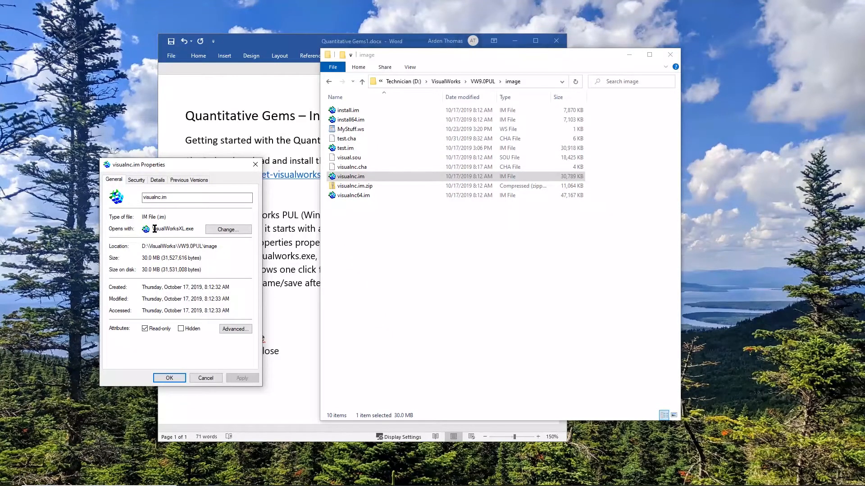
pyautogui.moveTo(152, 229); pyautogui.dragTo(195, 229)
pyautogui.moveTo(198, 231); pyautogui.dragTo(154, 229)
# - Open VisualWorks.ini from the VW9.0PUL bin\win folder in Notepad and position its window for reading
pyautogui.click(482, 82)
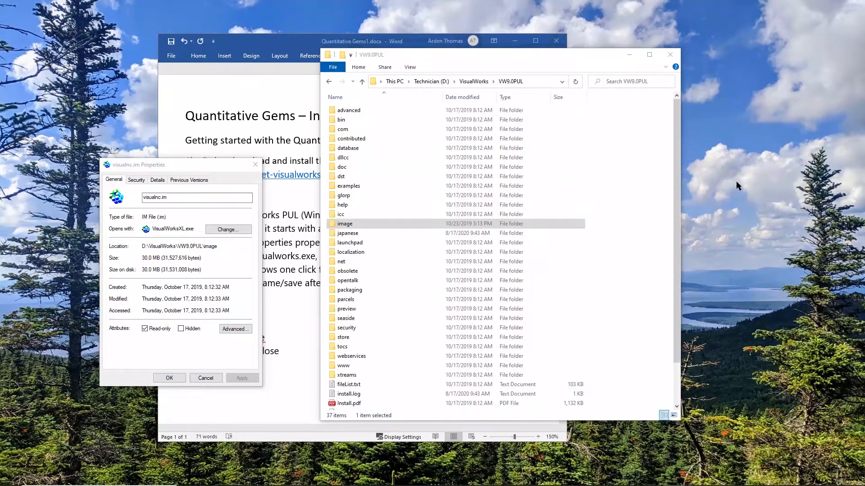
pyautogui.doubleClick(339, 123)
pyautogui.click(338, 109)
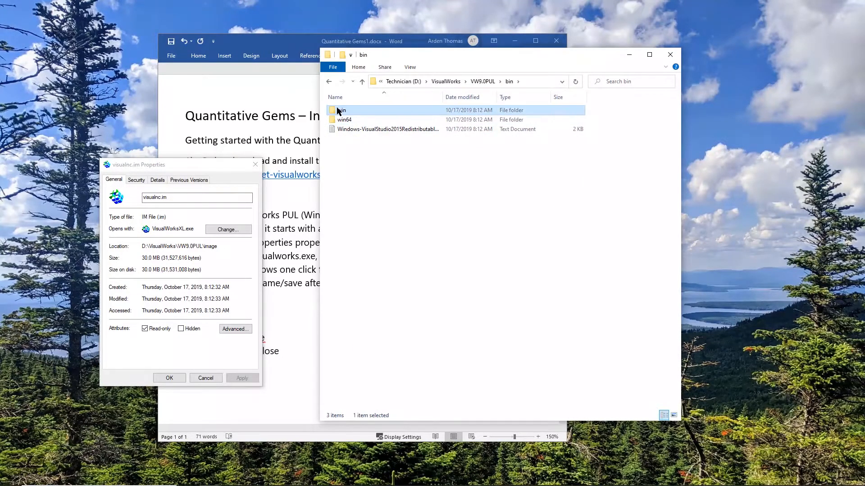
pyautogui.doubleClick(337, 110)
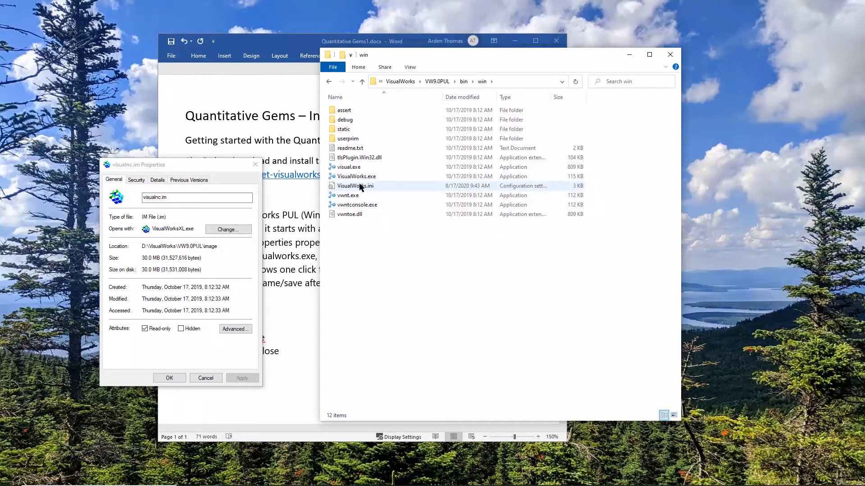
pyautogui.click(360, 187)
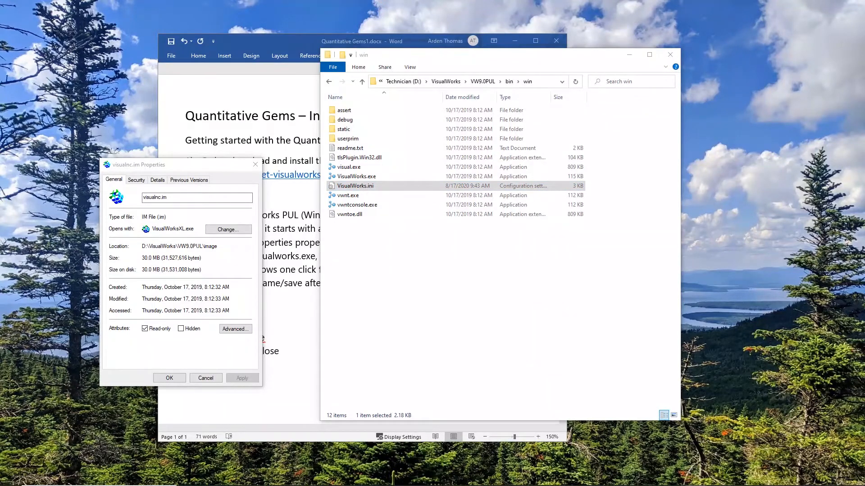
pyautogui.moveTo(448, 238); pyautogui.dragTo(490, 115)
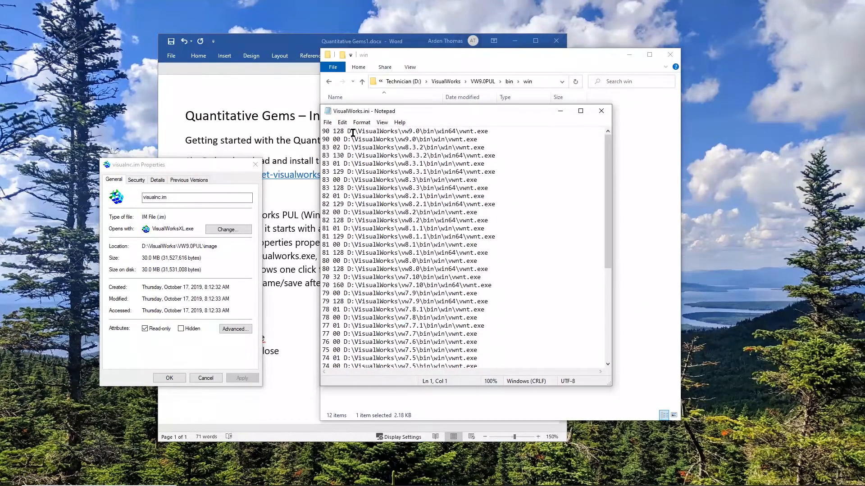
# - Examine the version codes and vwnt.exe paths in the two VisualWorks 9.0 lines of VisualWorks.ini
pyautogui.moveTo(347, 131); pyautogui.dragTo(504, 140)
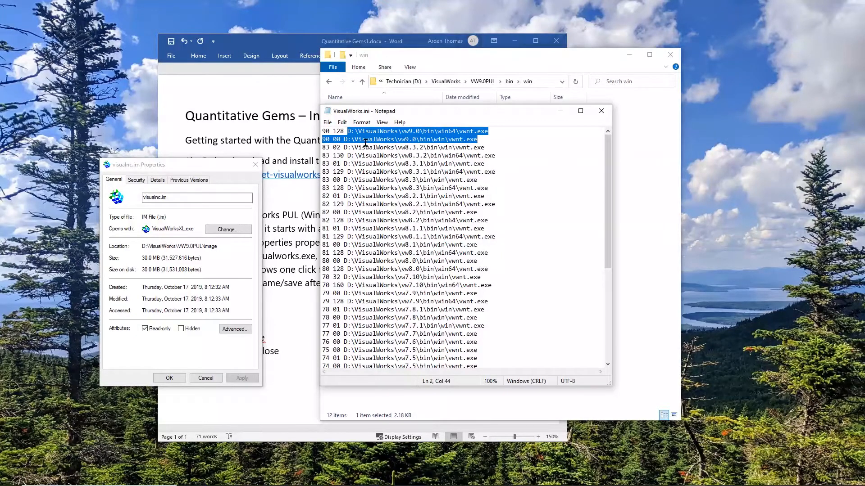
pyautogui.click(339, 141)
pyautogui.moveTo(322, 131); pyautogui.dragTo(349, 137)
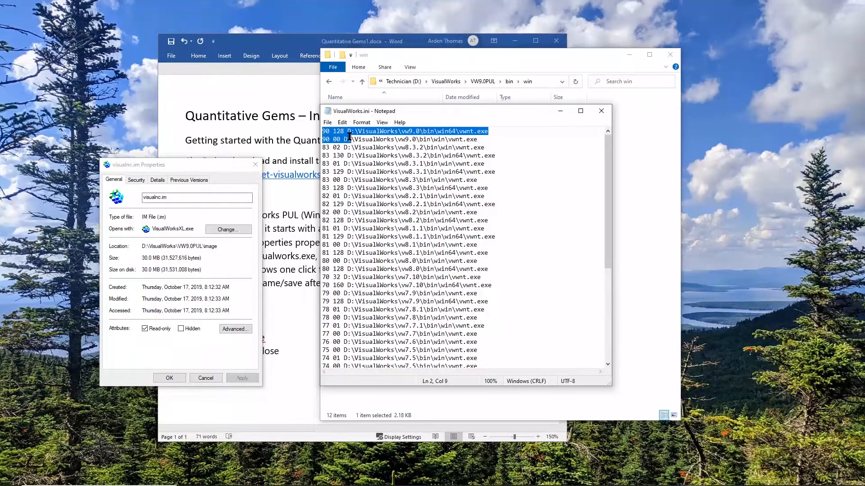
pyautogui.click(349, 137)
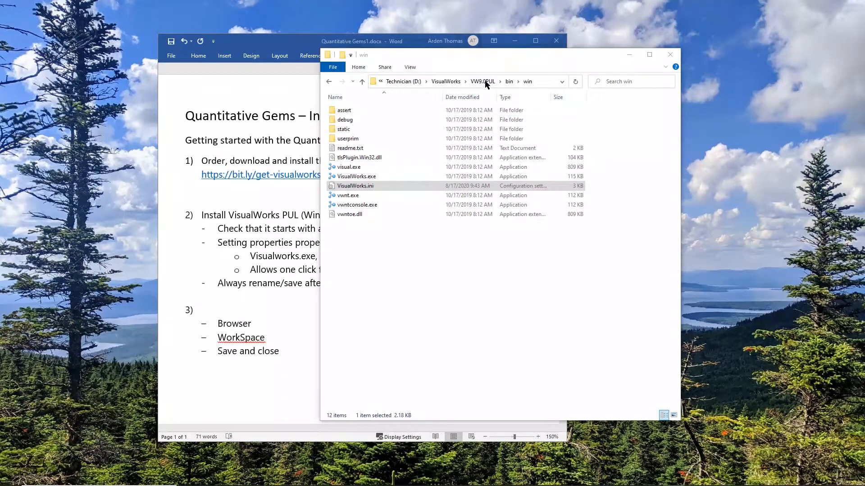
# - Return to the image folder inside VW9.0PUL
pyautogui.click(485, 81)
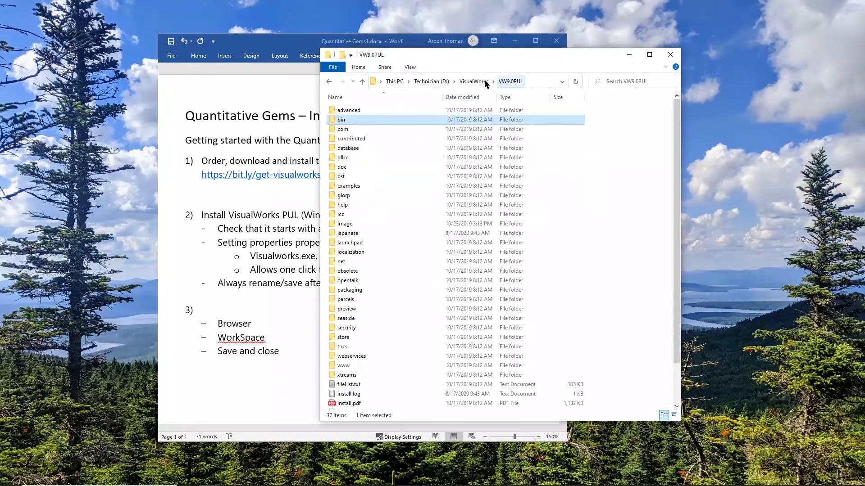
pyautogui.doubleClick(344, 224)
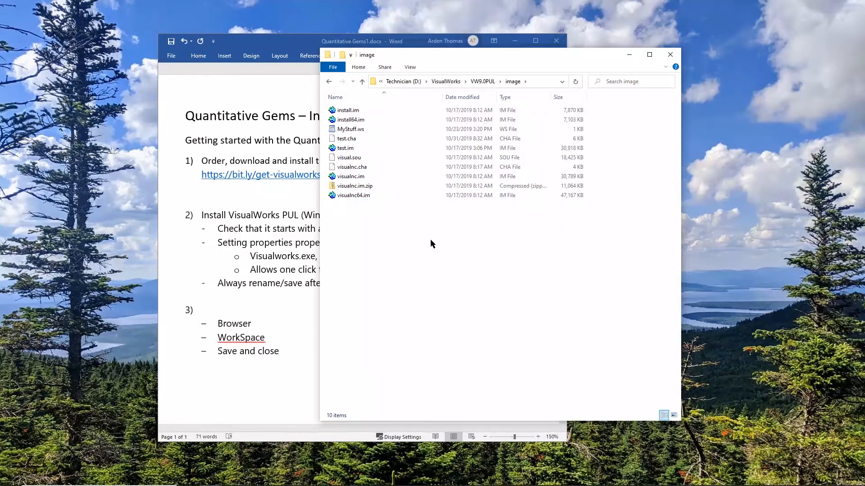
# - Start VisualWorks from visualnc.im and save the image under the new name test2 in the image folder
pyautogui.doubleClick(349, 177)
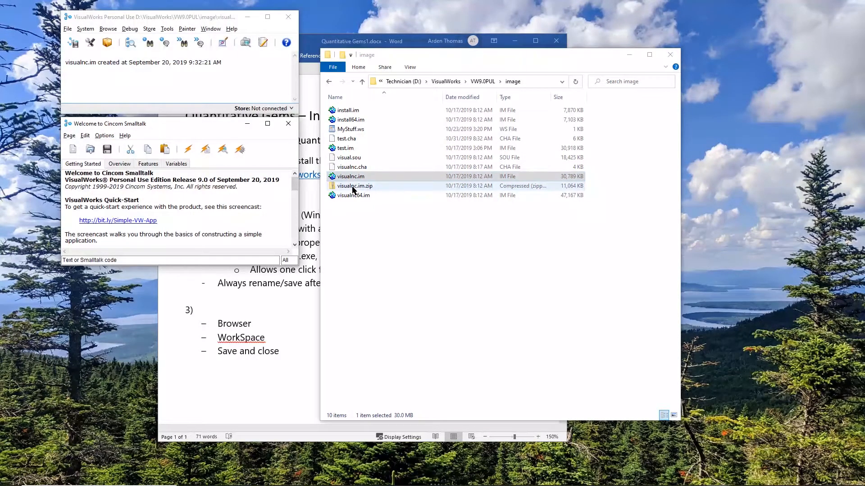
pyautogui.click(67, 29)
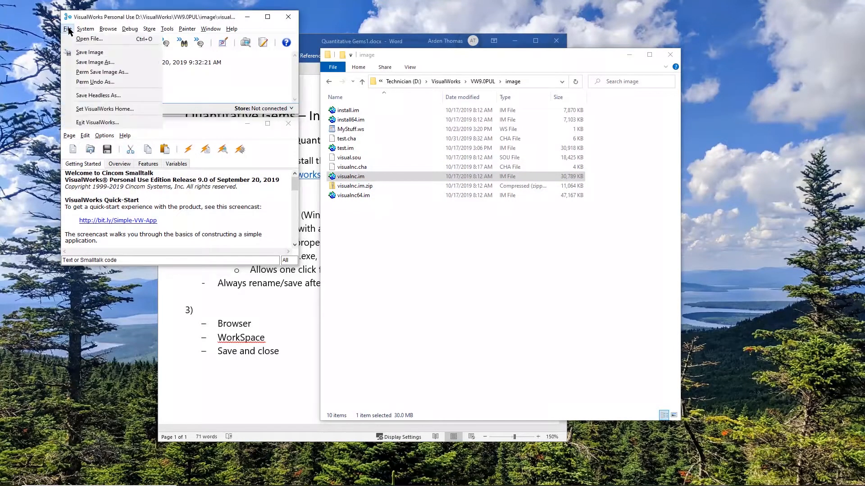
pyautogui.click(92, 62)
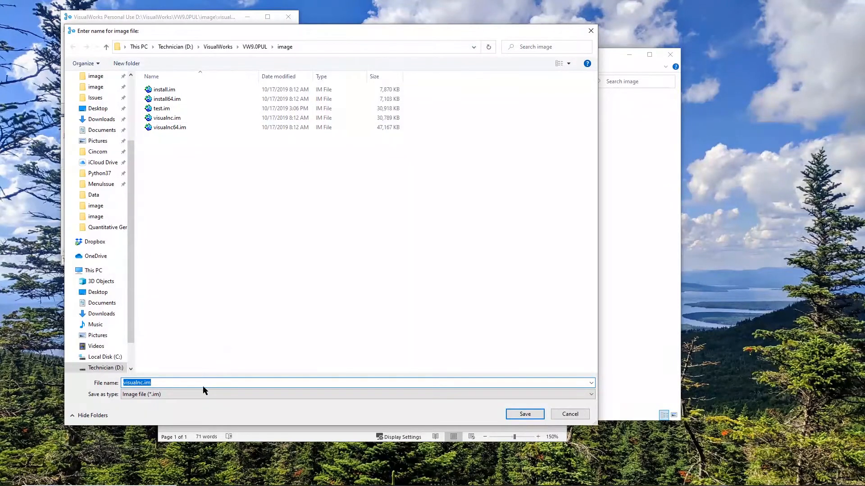
pyautogui.write('test')
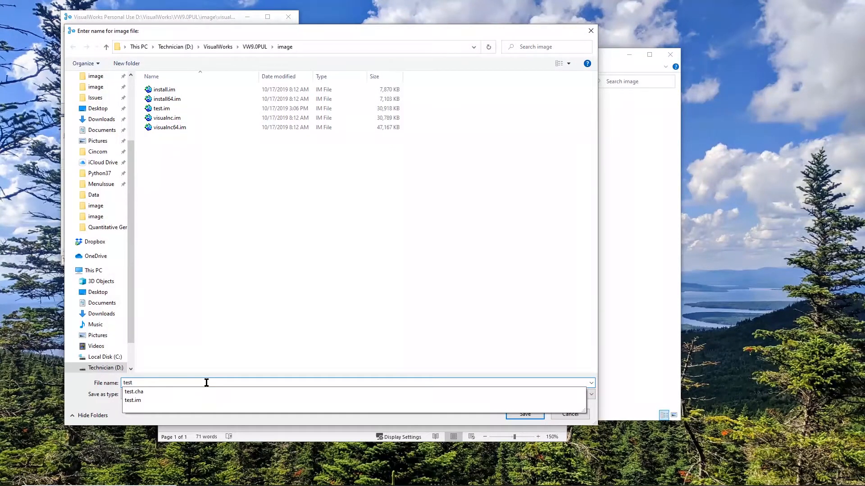
pyautogui.write('2')
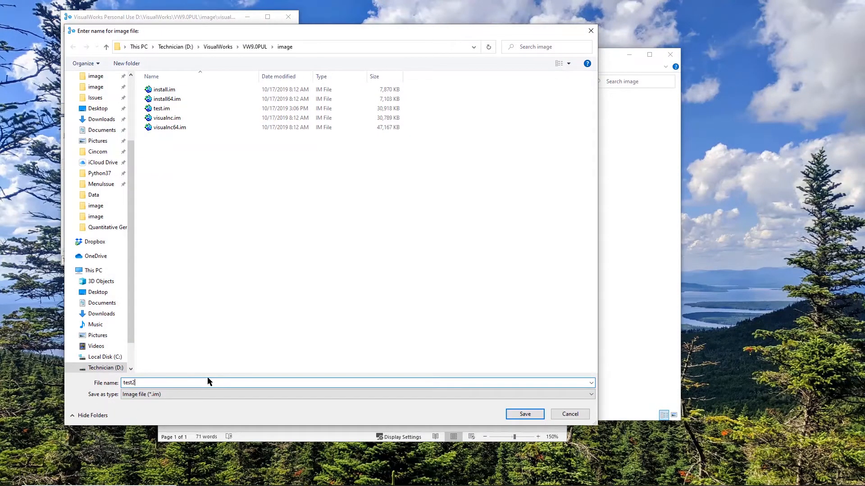
pyautogui.click(525, 415)
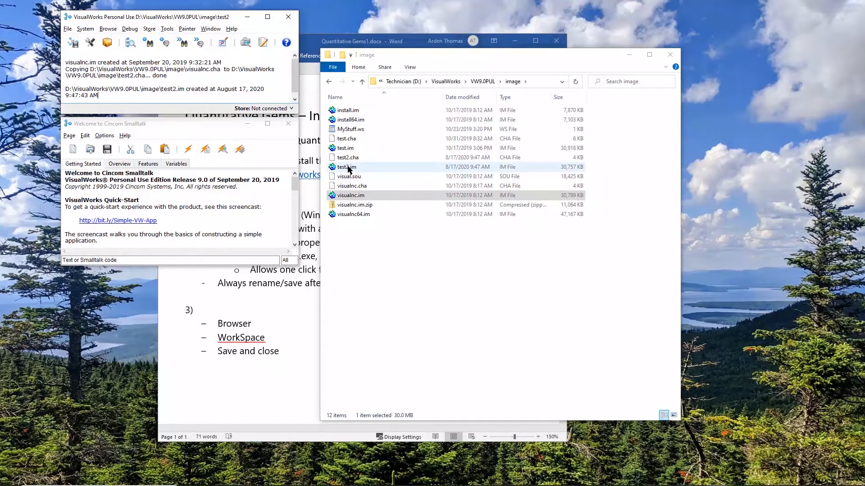
# - Exit VisualWorks without saving the image again and restart it from test2.im
pyautogui.click(67, 29)
pyautogui.click(97, 123)
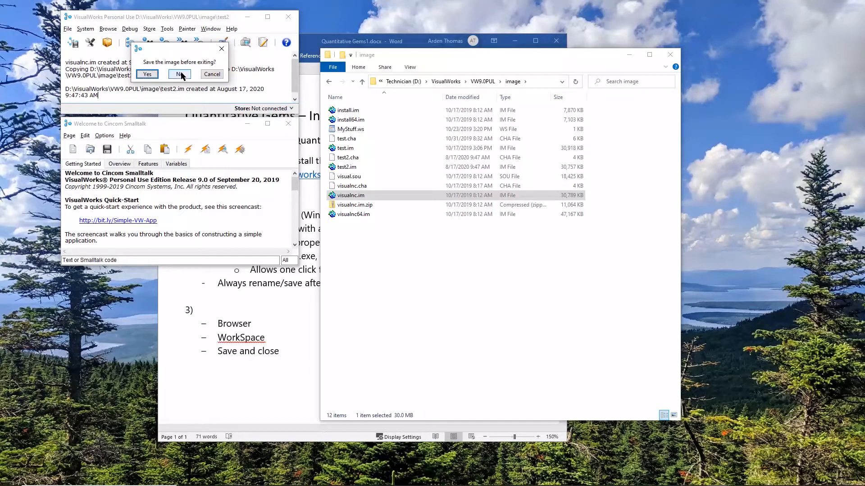
pyautogui.click(180, 75)
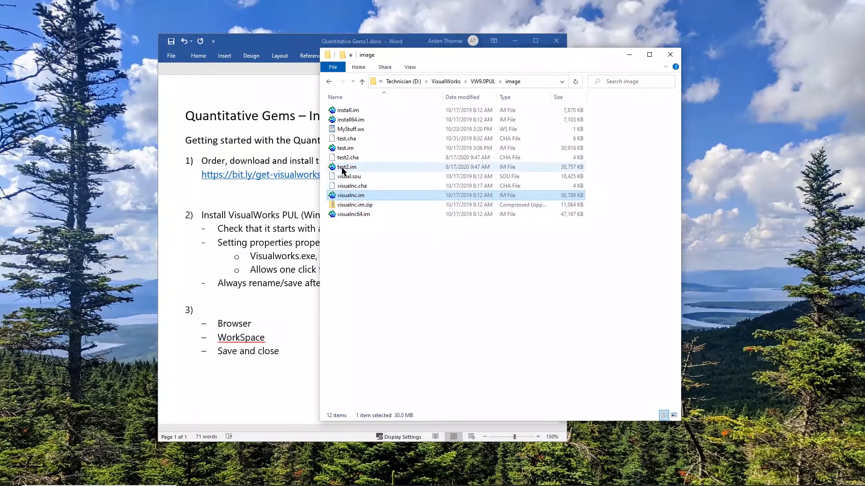
pyautogui.doubleClick(342, 168)
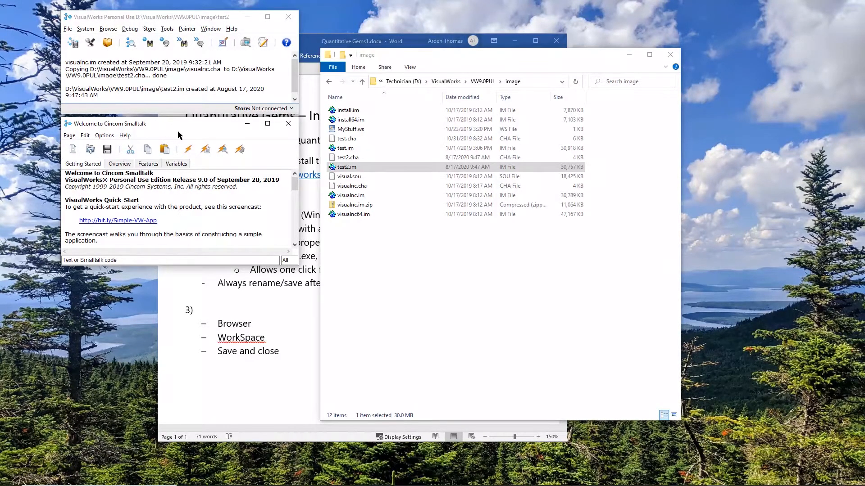
# - Save the running test2 image under its current name
pyautogui.click(348, 169)
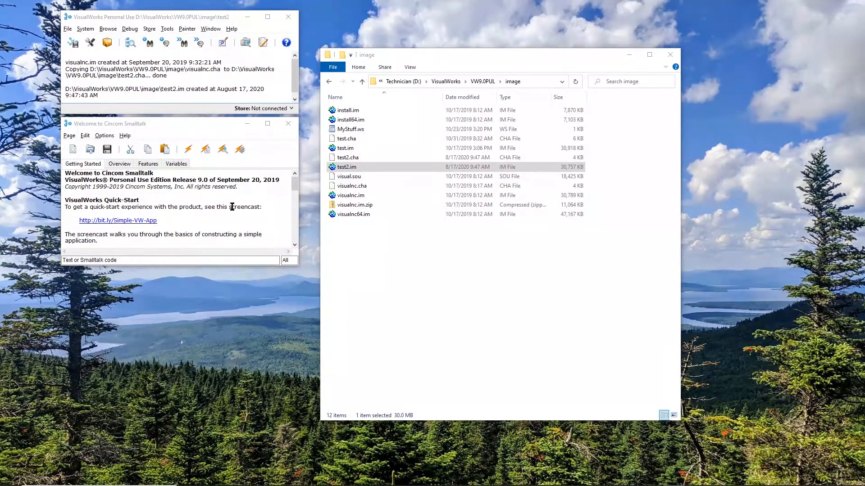
pyautogui.moveTo(295, 183)
pyautogui.mouseDown()
pyautogui.moveTo(294, 229)
pyautogui.moveTo(294, 179)
pyautogui.mouseUp()
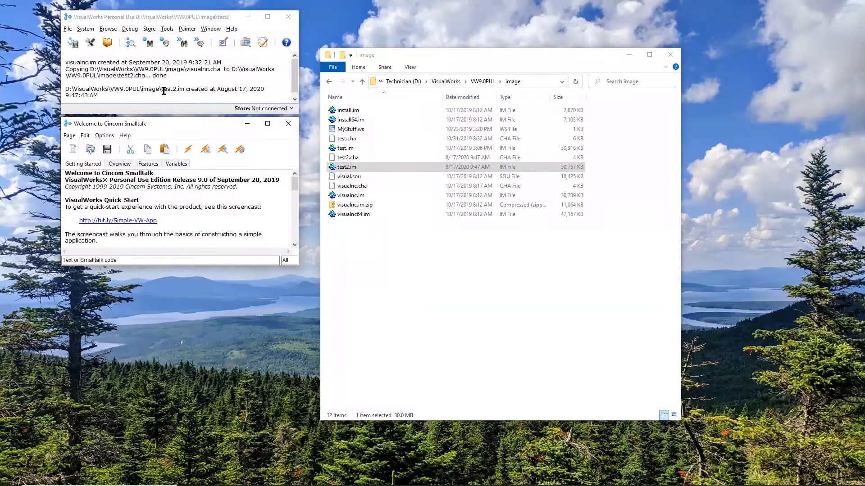
pyautogui.click(130, 44)
pyautogui.click(71, 44)
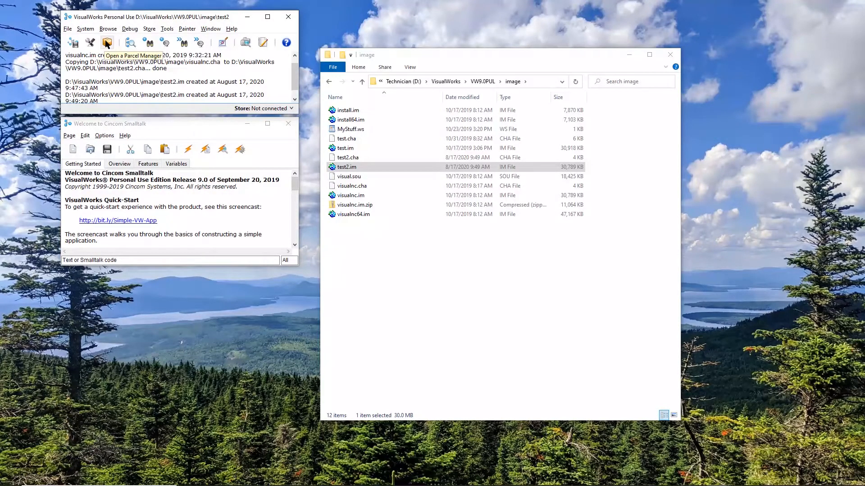
# - Open the System Browser, find the OrderedCollection class and display the source of its add: method
pyautogui.click(130, 42)
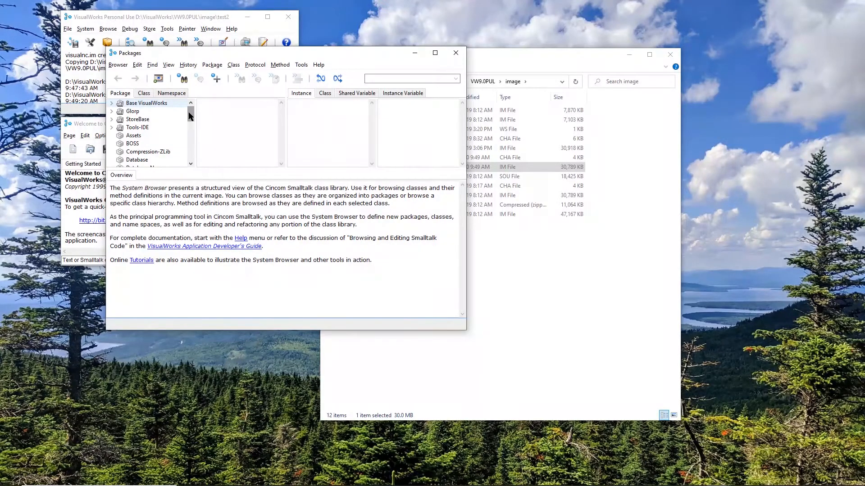
pyautogui.click(416, 78)
pyautogui.write('Ordered')
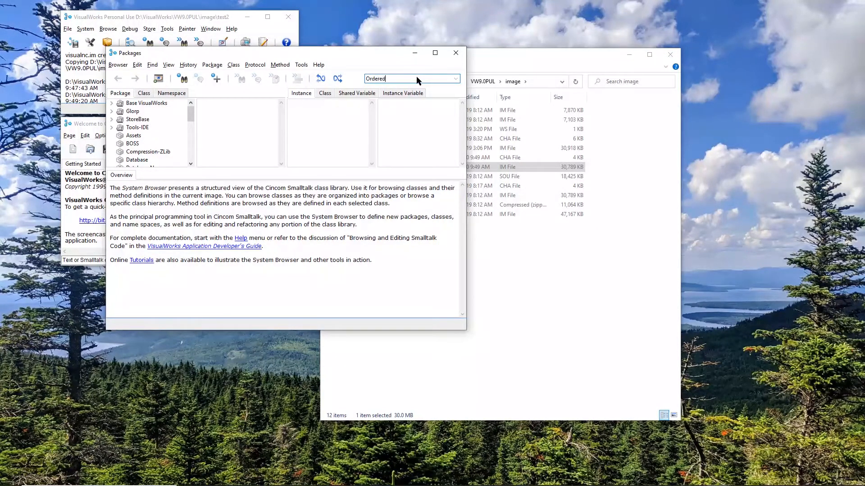
pyautogui.write('Collection')
pyautogui.press('Return')
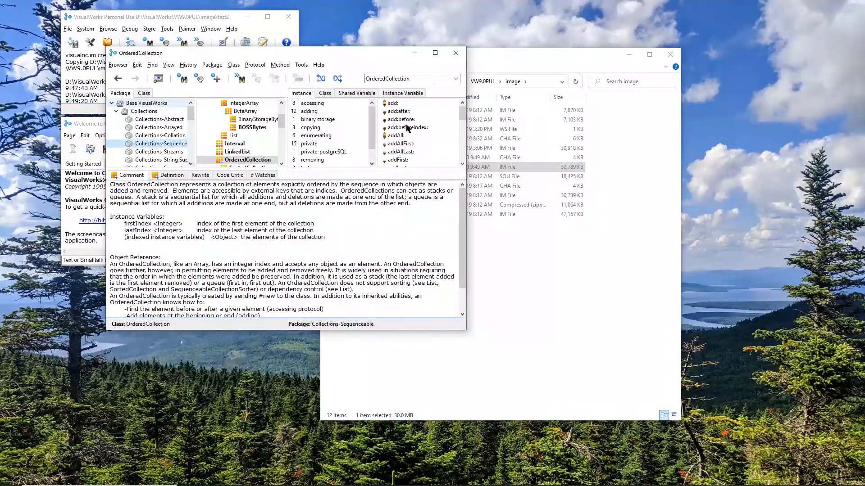
pyautogui.click(393, 103)
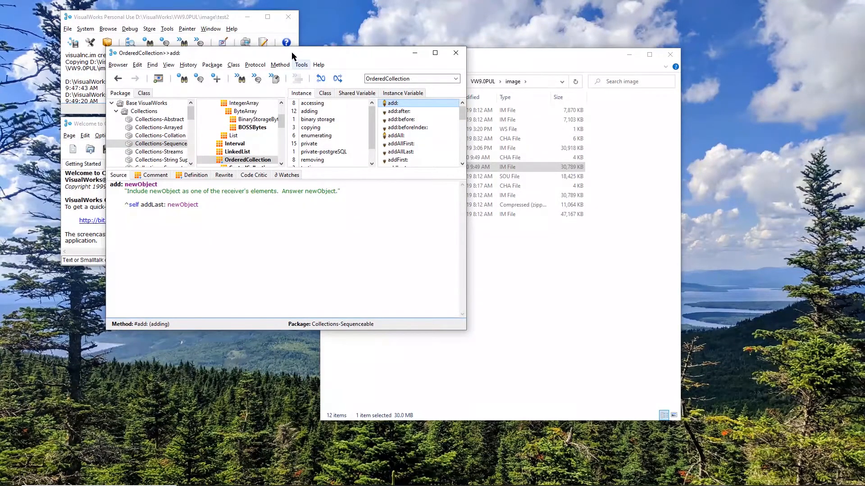
# - Move the browser lower, open a Workspace above it and style its page as Smalltalk
pyautogui.moveTo(291, 53); pyautogui.dragTo(292, 174)
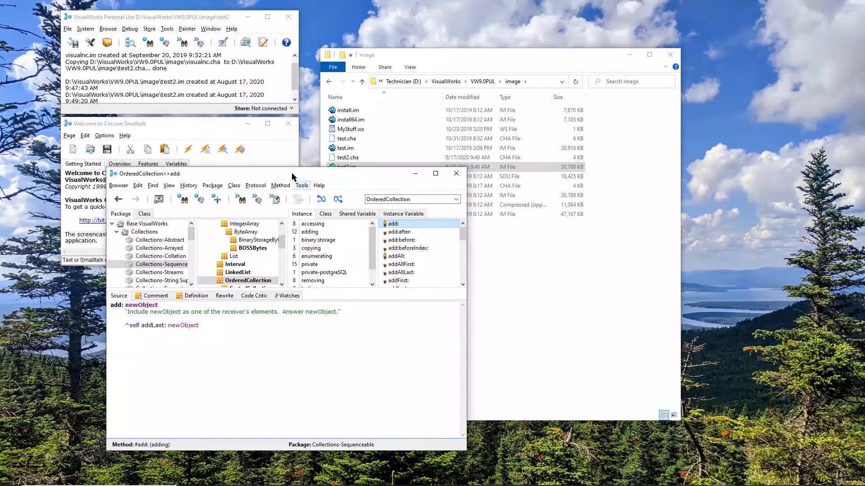
pyautogui.click(263, 43)
pyautogui.moveTo(398, 148); pyautogui.dragTo(390, 56)
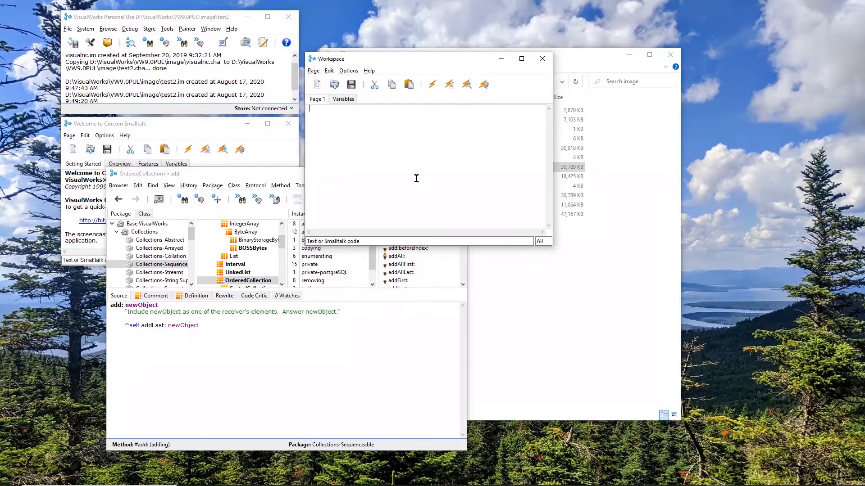
pyautogui.click(349, 71)
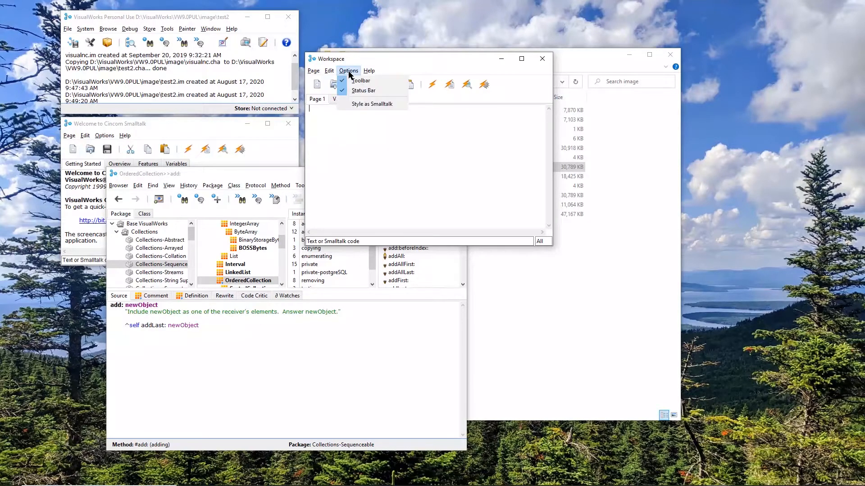
pyautogui.click(366, 104)
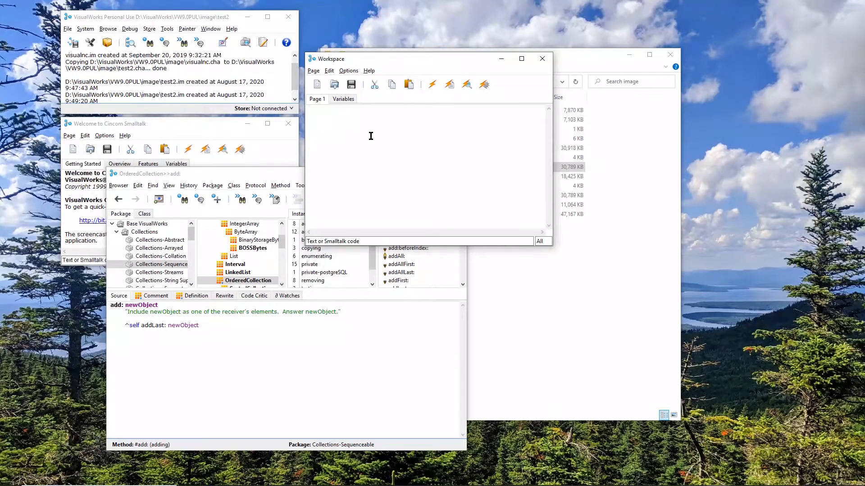
# - Write the statement "stuff := OrderedCollection new." in the Workspace and evaluate it
pyautogui.write('Order')
pyautogui.click(371, 135)
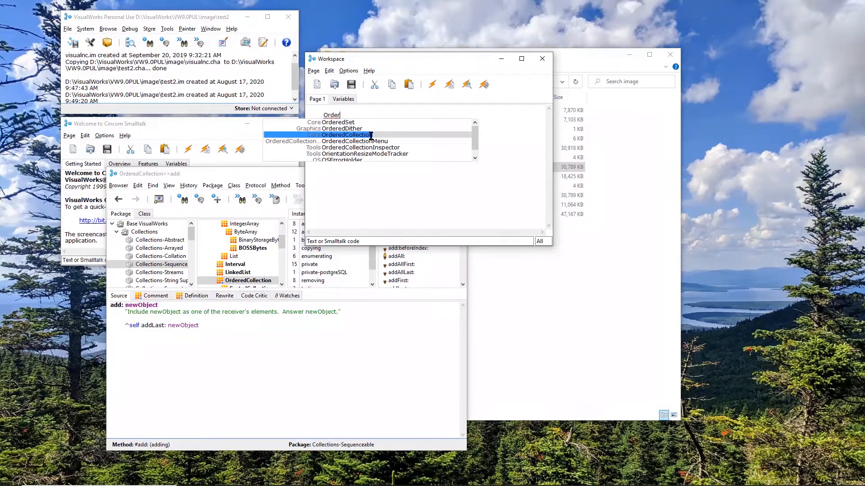
pyautogui.doubleClick(370, 135)
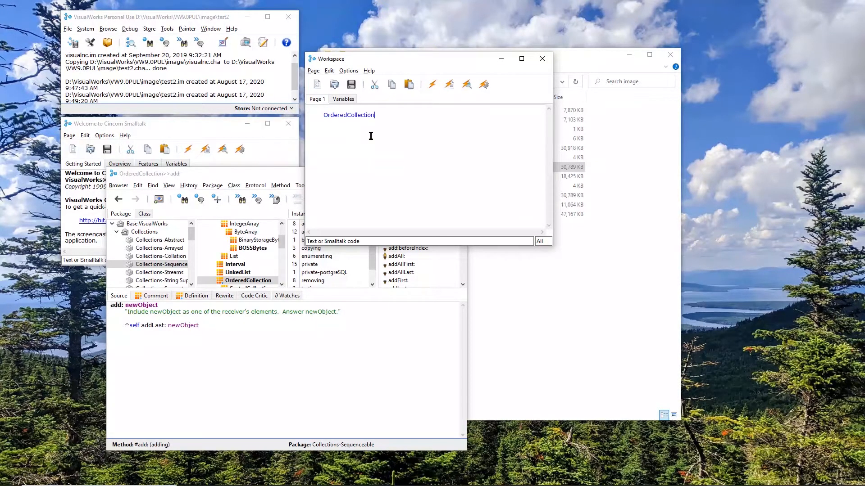
pyautogui.write('new.')
pyautogui.press('Home')
pyautogui.write('stuff :=')
pyautogui.press('End')
pyautogui.moveTo(323, 116); pyautogui.dragTo(419, 112)
pyautogui.click(431, 86)
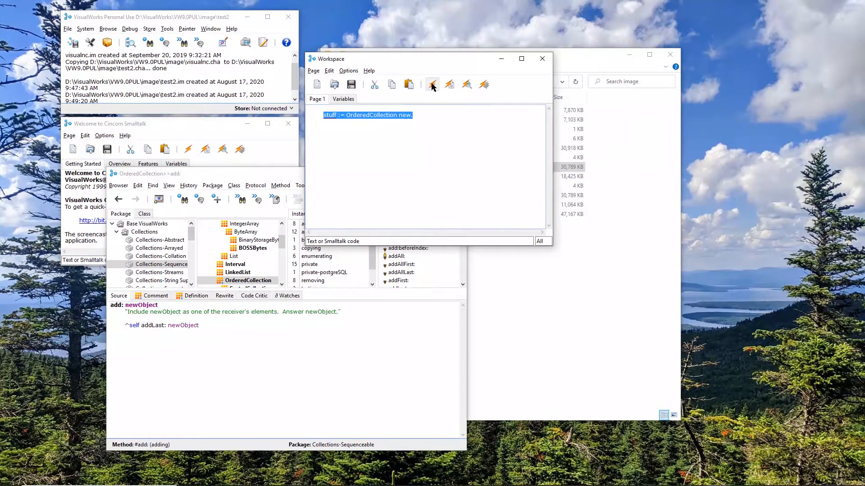
# - Add three lines below the assignment: "stuff add: 5.", "stuff add: 'ABC'." and "stuff add: #X."
pyautogui.click(435, 116)
pyautogui.press('Return')
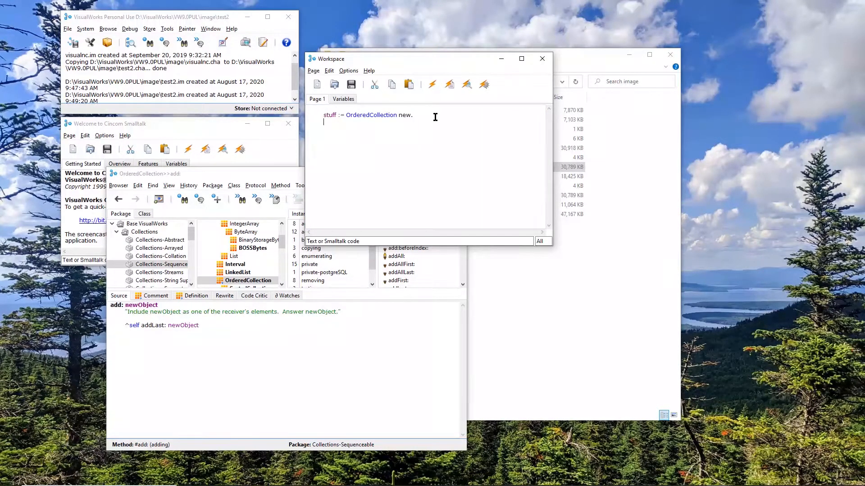
pyautogui.write('stuff add: 5')
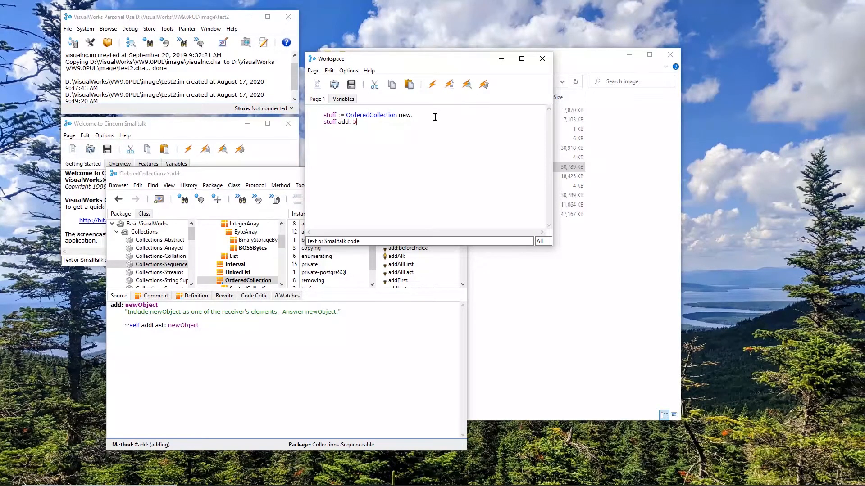
pyautogui.write('. stuff')
pyautogui.write(' add: ')
pyautogui.write("'ABC")
pyautogui.write("'. ")
pyautogui.write('stuff add')
pyautogui.write(': ')
pyautogui.write('#')
pyautogui.write('X.')
# - Inspect the result of all four Workspace statements, examine its self entry and elements, and close the inspector
pyautogui.moveTo(319, 113); pyautogui.dragTo(391, 139)
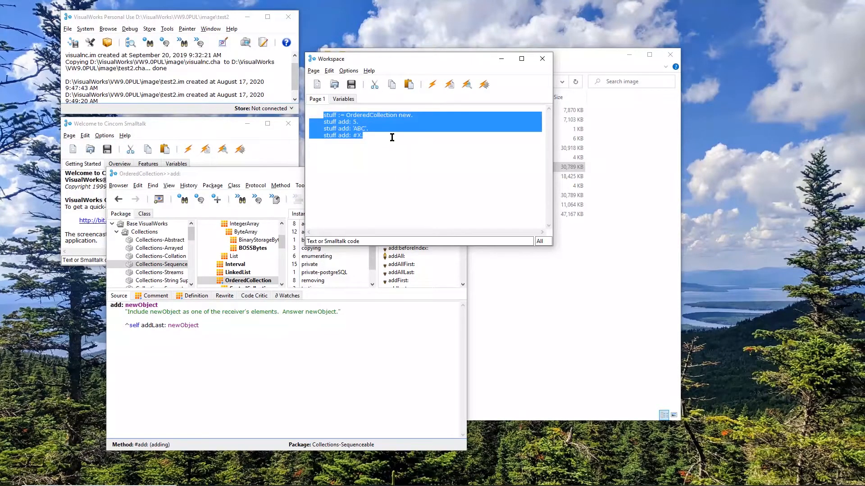
pyautogui.click(467, 85)
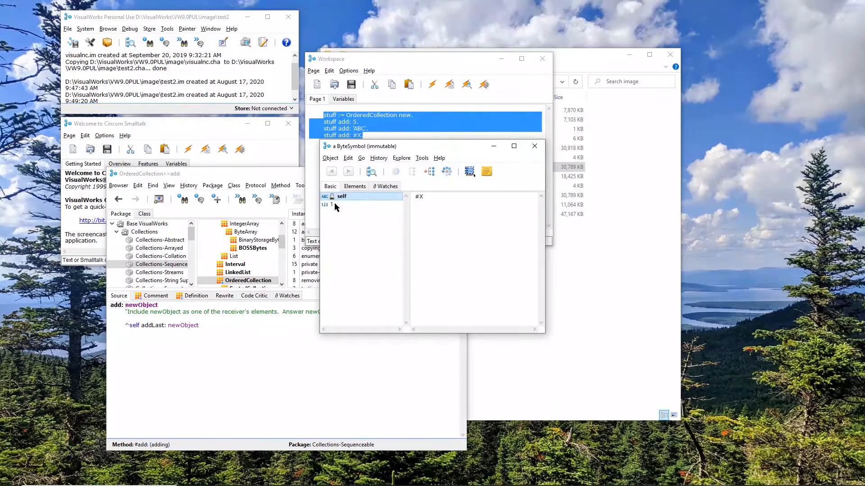
pyautogui.click(335, 205)
pyautogui.click(341, 196)
pyautogui.click(328, 206)
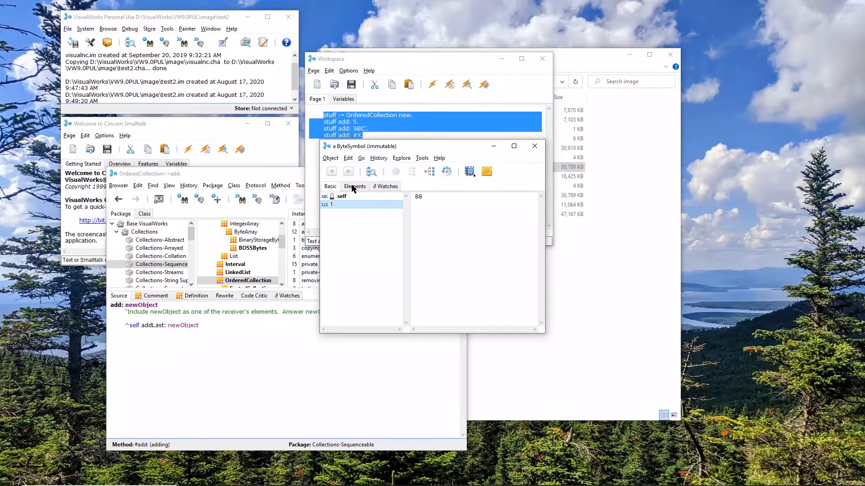
pyautogui.click(359, 187)
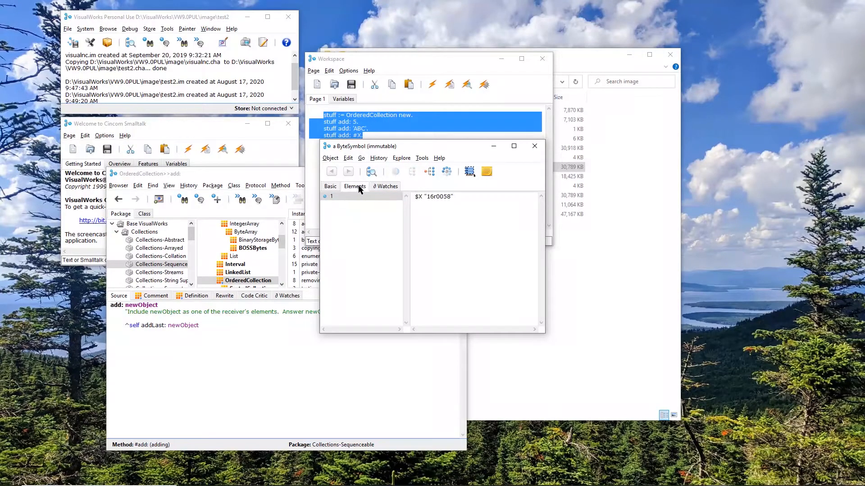
pyautogui.click(332, 173)
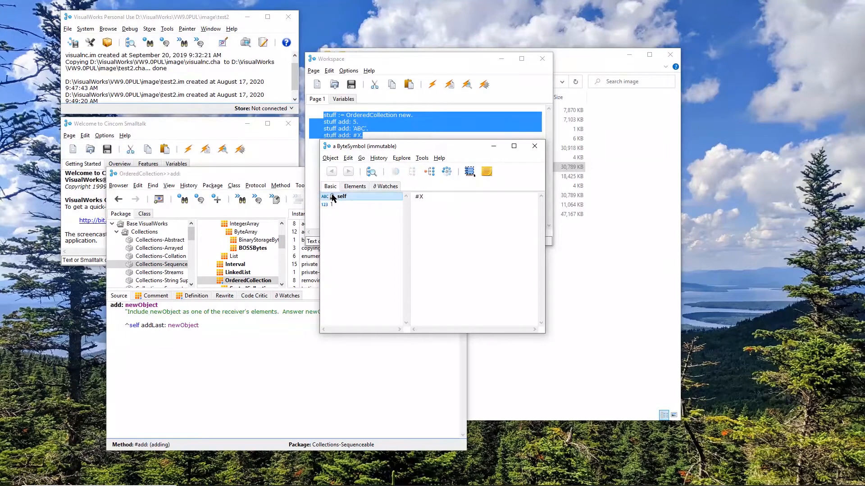
pyautogui.click(535, 145)
pyautogui.click(381, 151)
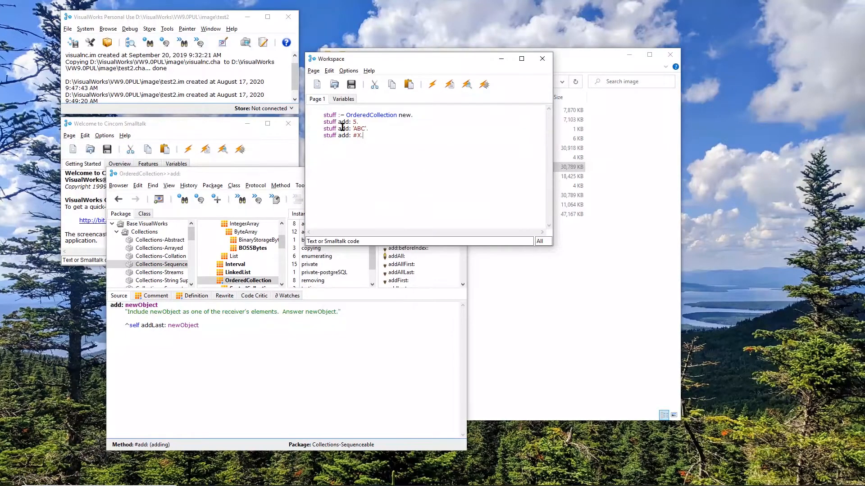
# - Evaluate the OrderedCollection assignment and "stuff add: 5." separately, inspect the stuff variable and close its inspector
pyautogui.moveTo(322, 116); pyautogui.dragTo(436, 113)
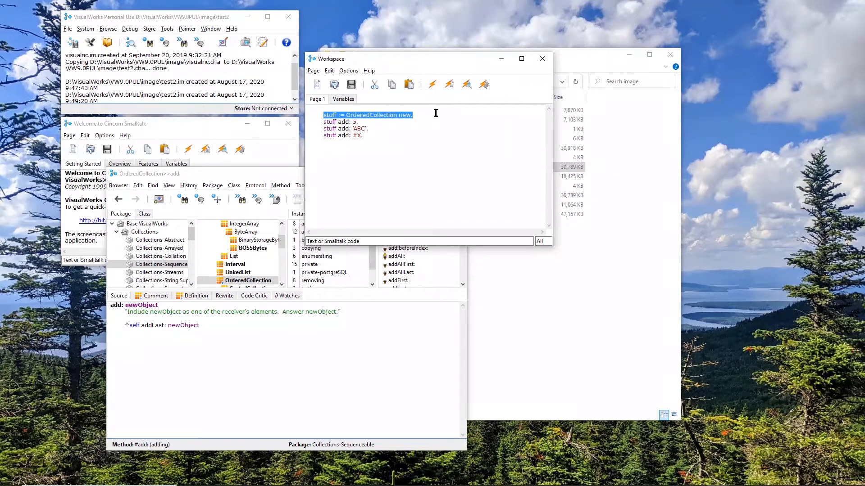
pyautogui.click(434, 87)
pyautogui.moveTo(315, 122); pyautogui.dragTo(393, 122)
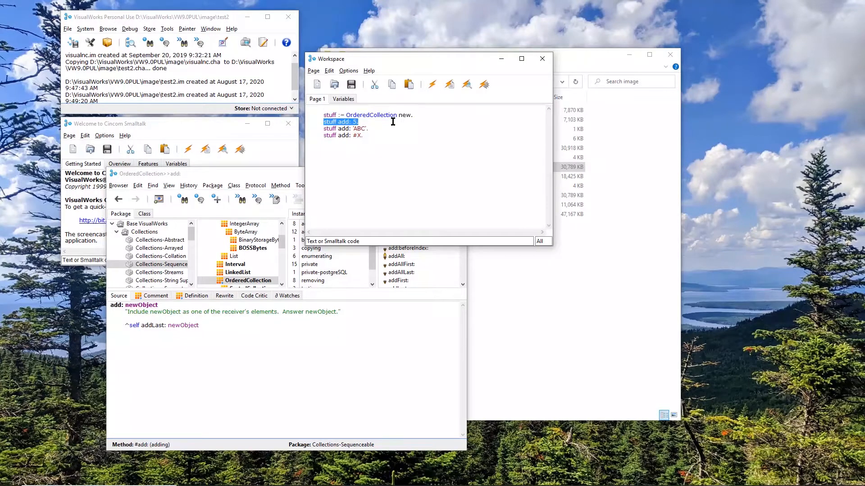
pyautogui.doubleClick(329, 123)
pyautogui.rightClick(329, 124)
pyautogui.click(359, 195)
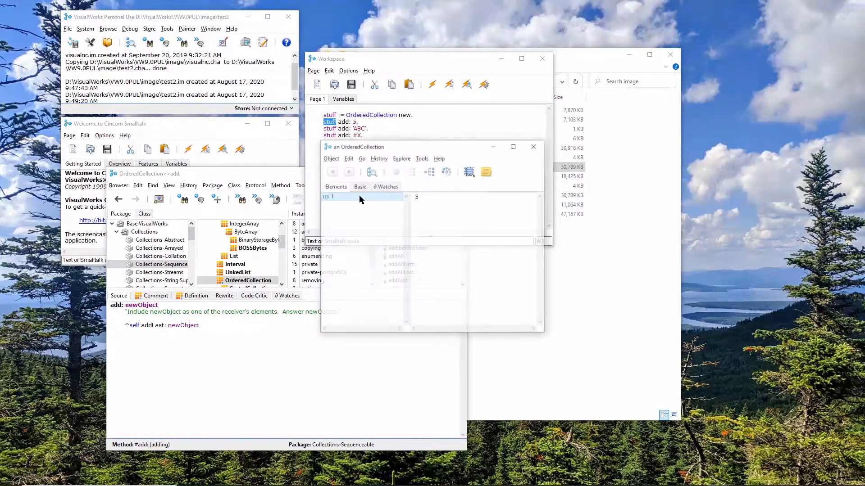
pyautogui.click(534, 146)
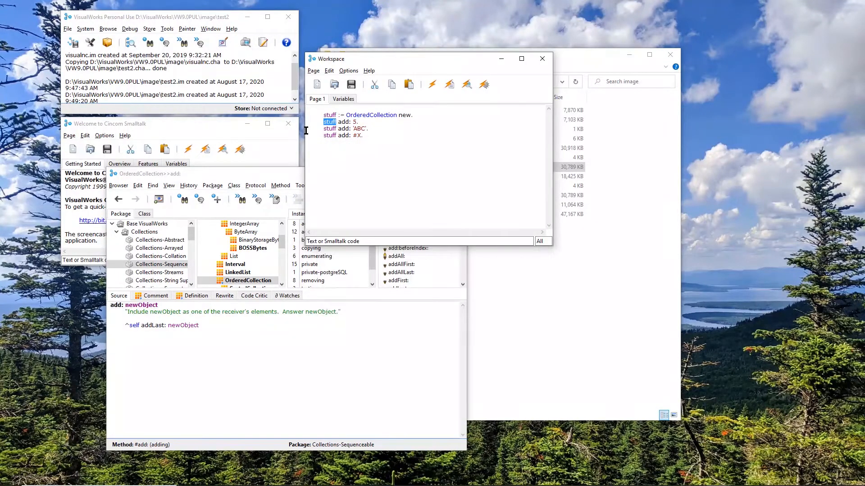
# - Evaluate "stuff add: 'ABC'." on its own, inspect the stuff variable's elements, and close the inspector
pyautogui.click(322, 129)
pyautogui.doubleClick(395, 128)
pyautogui.doubleClick(330, 129)
pyautogui.rightClick(331, 129)
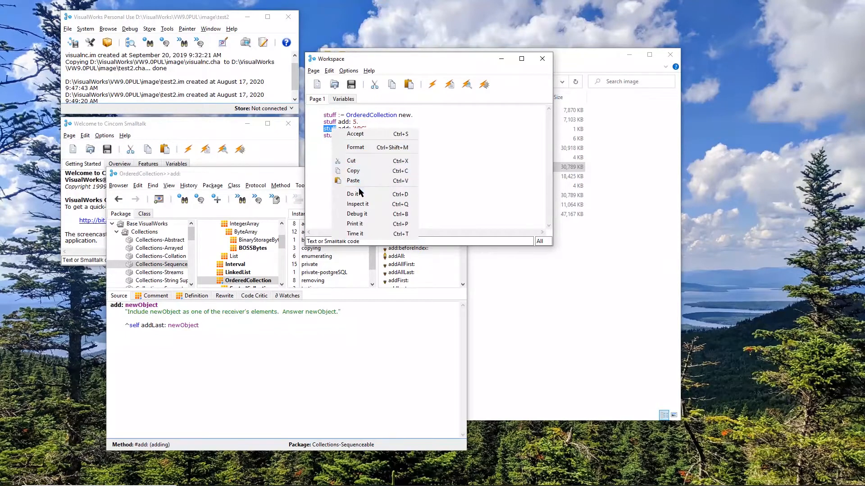
pyautogui.click(359, 202)
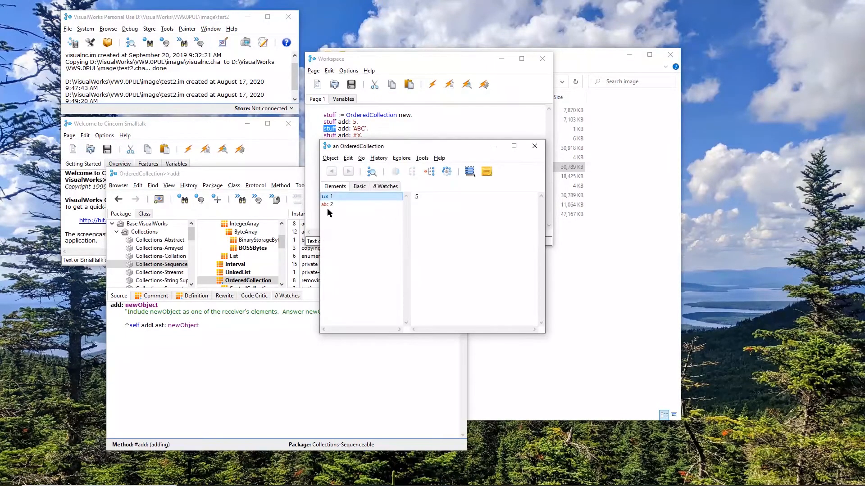
pyautogui.click(328, 204)
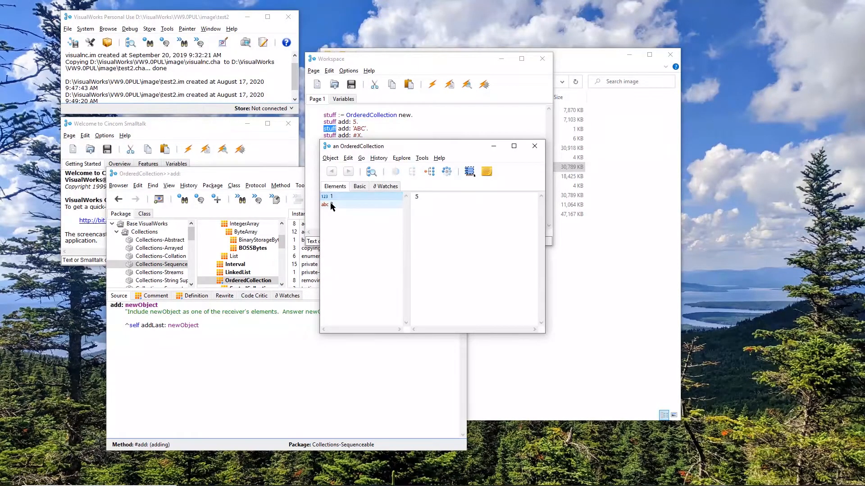
pyautogui.click(534, 146)
# - Add a last Workspace line reading "stuff", then inspect the result of all five lines, viewing elements 2 and 3 before closing the inspector
pyautogui.click(379, 138)
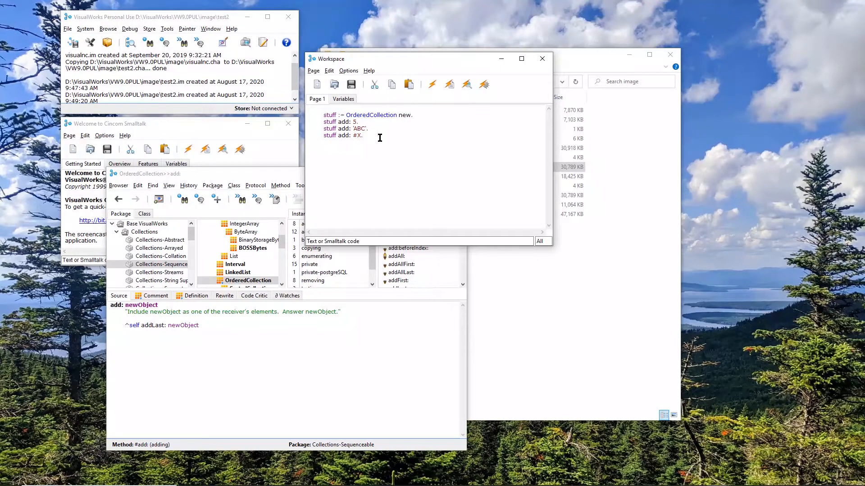
pyautogui.write('stuff')
pyautogui.doubleClick(364, 148)
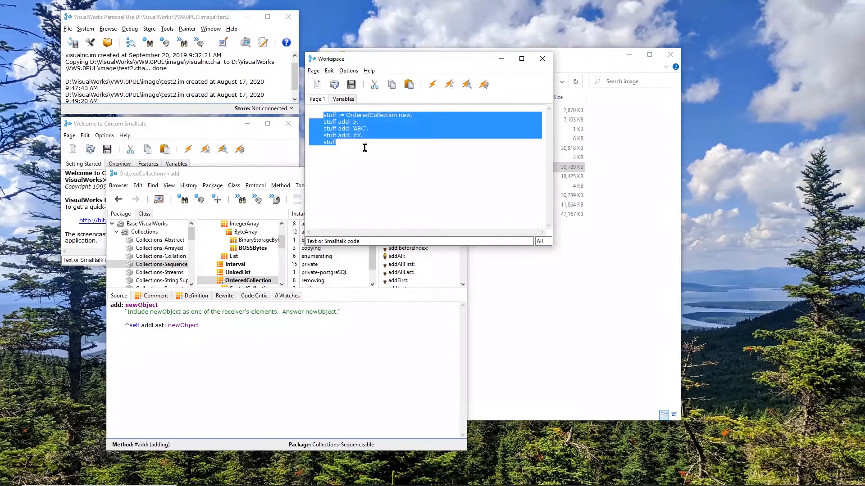
pyautogui.click(466, 84)
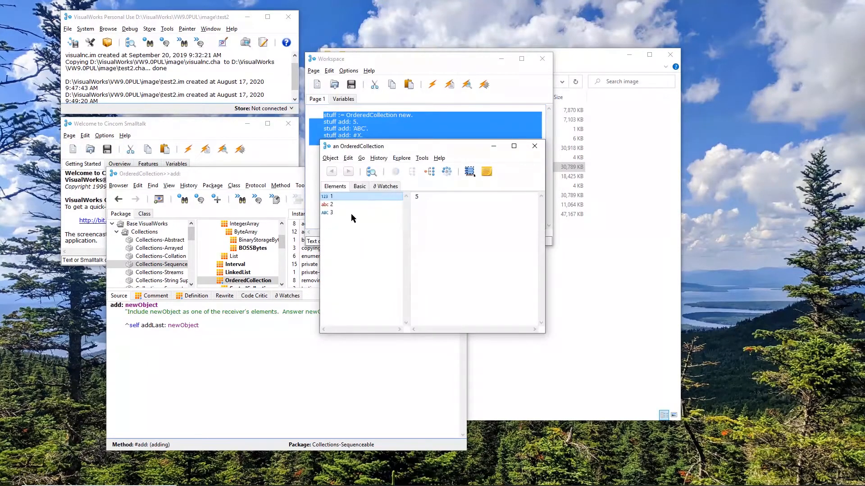
pyautogui.click(336, 204)
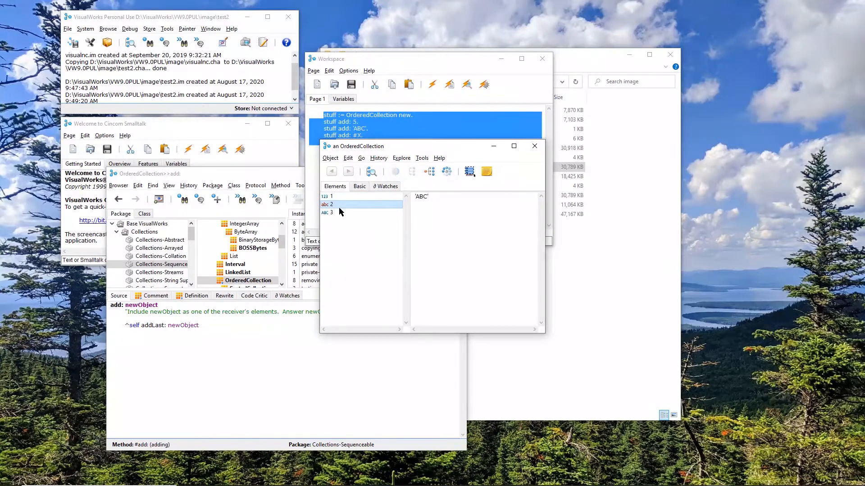
pyautogui.click(339, 212)
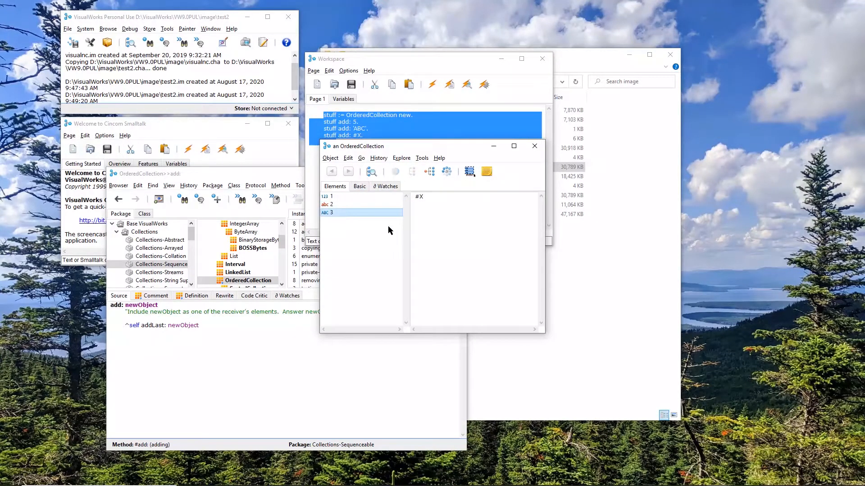
pyautogui.click(535, 146)
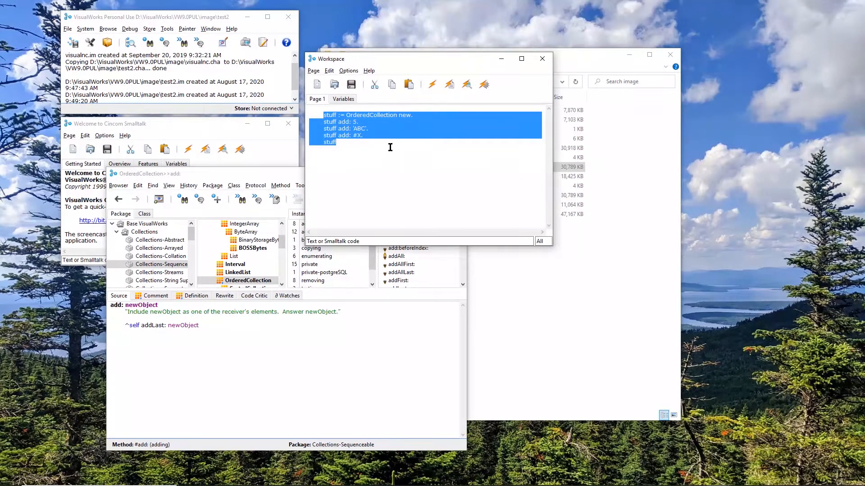
# - Save the test2 image, then exit VisualWorks, choosing to save the image before exiting
pyautogui.click(74, 44)
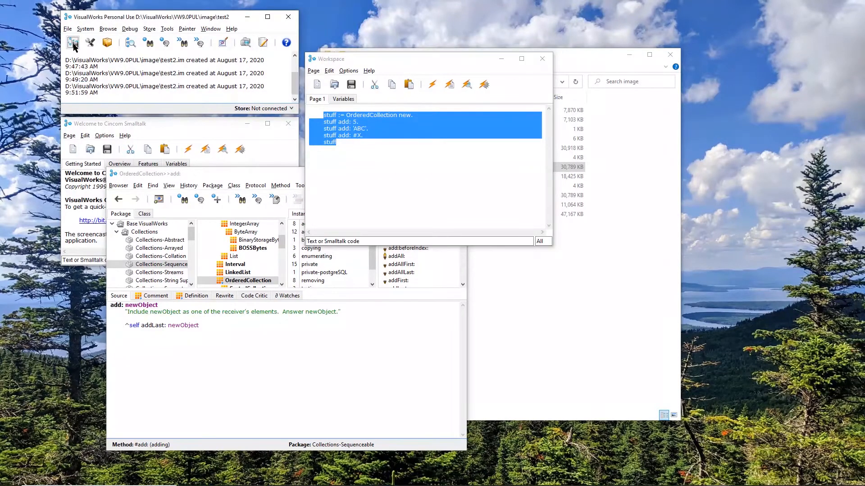
pyautogui.click(68, 29)
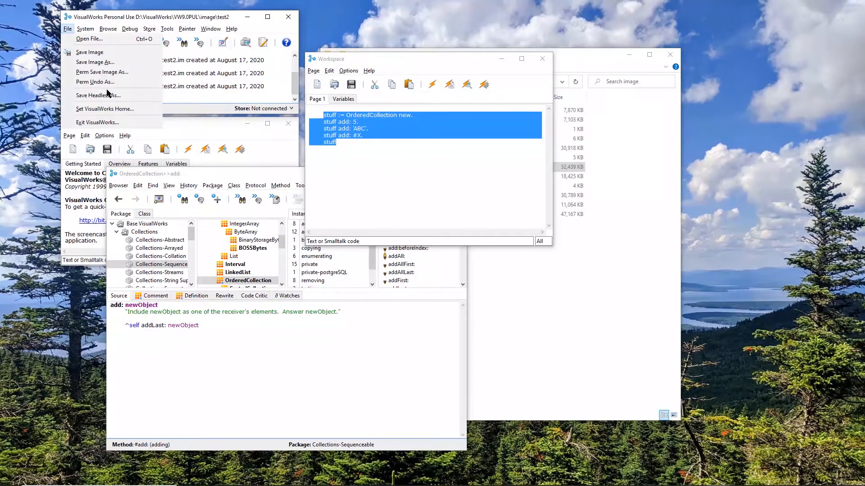
pyautogui.click(113, 120)
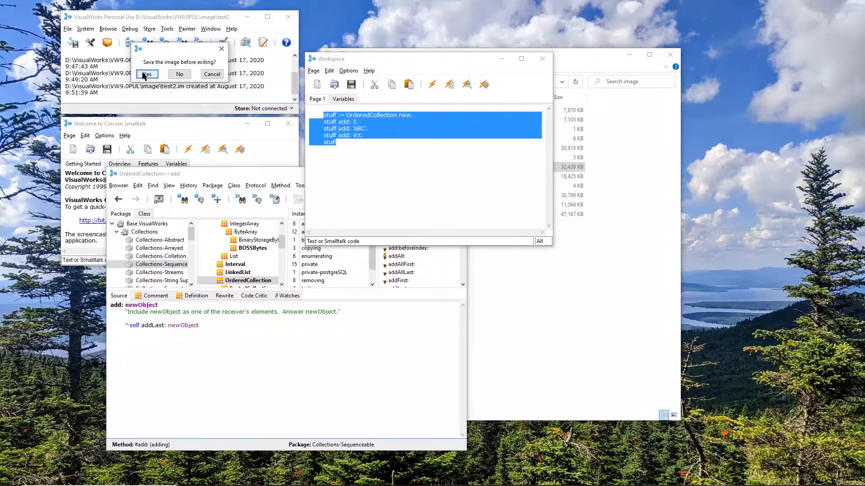
pyautogui.click(147, 74)
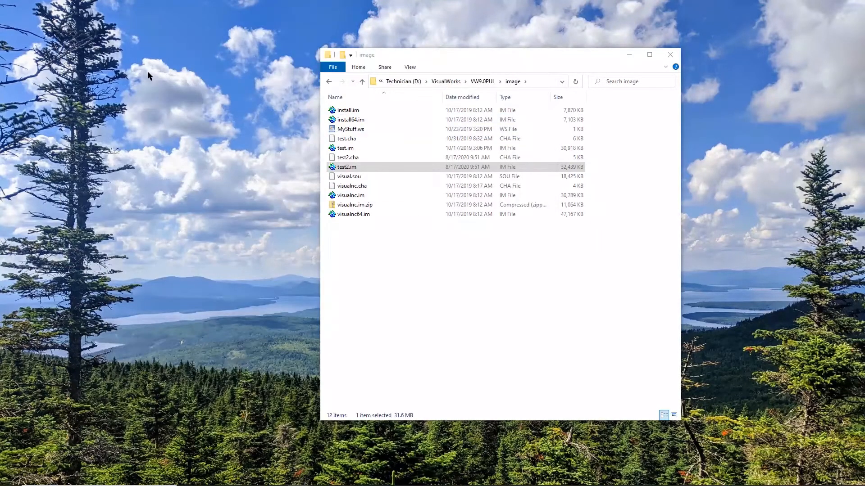
# - Start VisualWorks again from test2.im in the image folder and save the reopened image
pyautogui.doubleClick(353, 167)
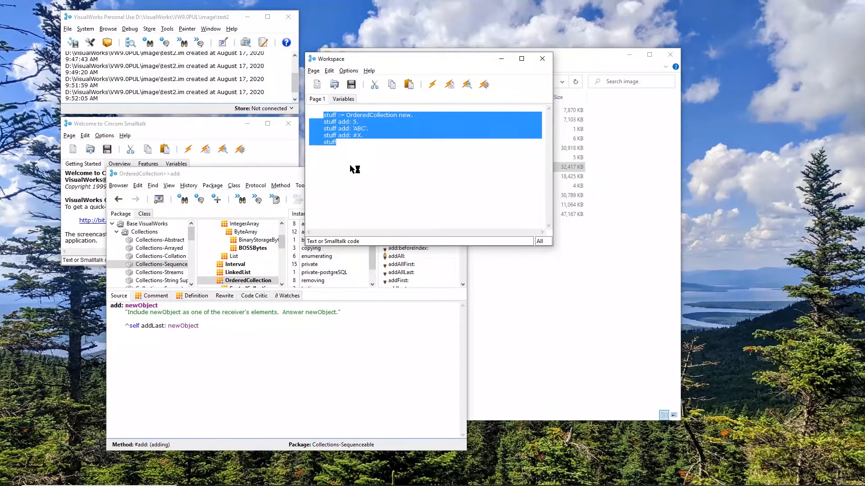
pyautogui.click(588, 306)
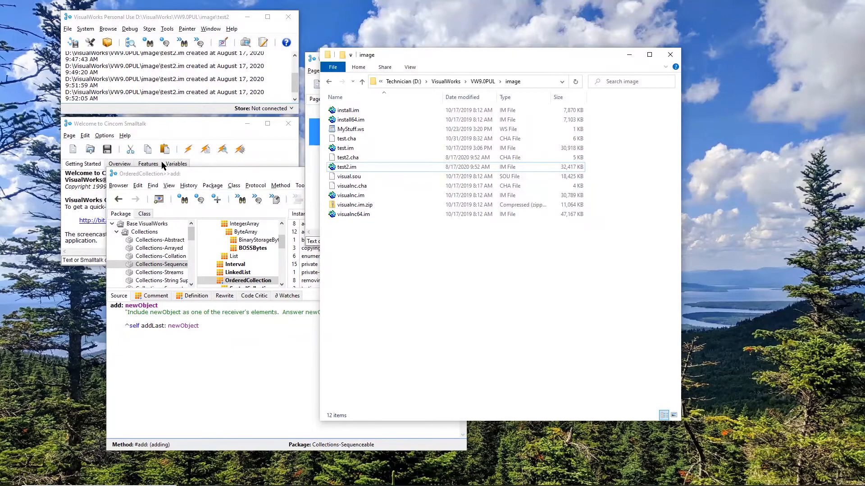
pyautogui.click(73, 43)
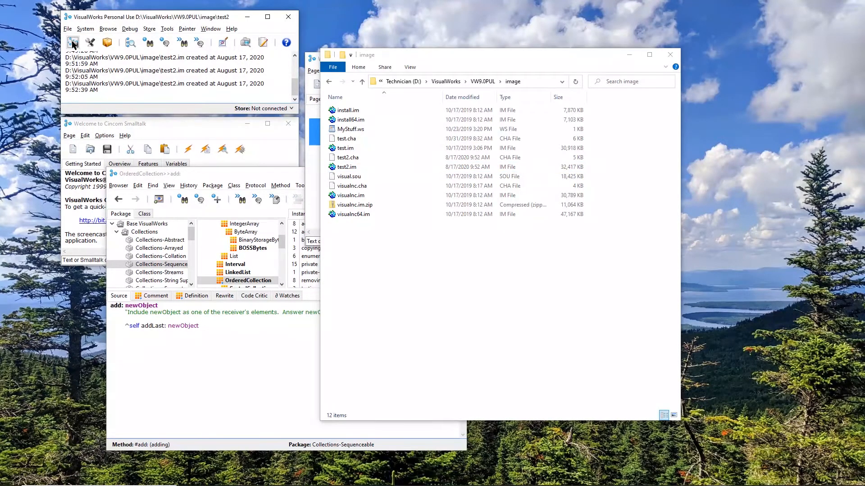